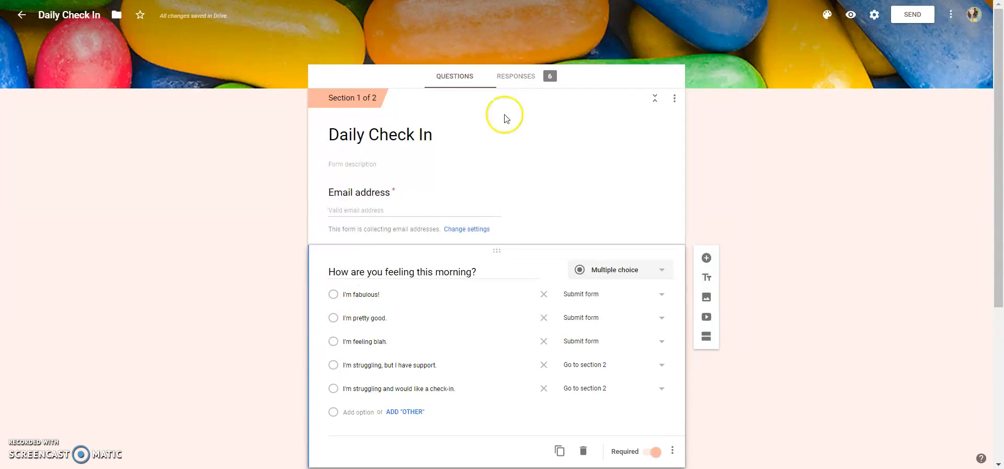
Step: Send the form's 6 responses to a new spreadsheet named 'Daily Check In (Responses)'
click(517, 79)
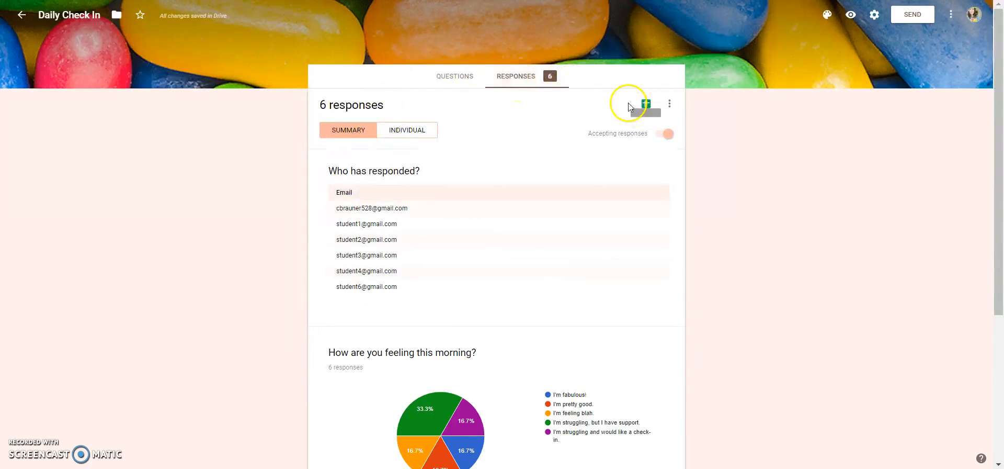
click(468, 77)
click(513, 78)
click(649, 106)
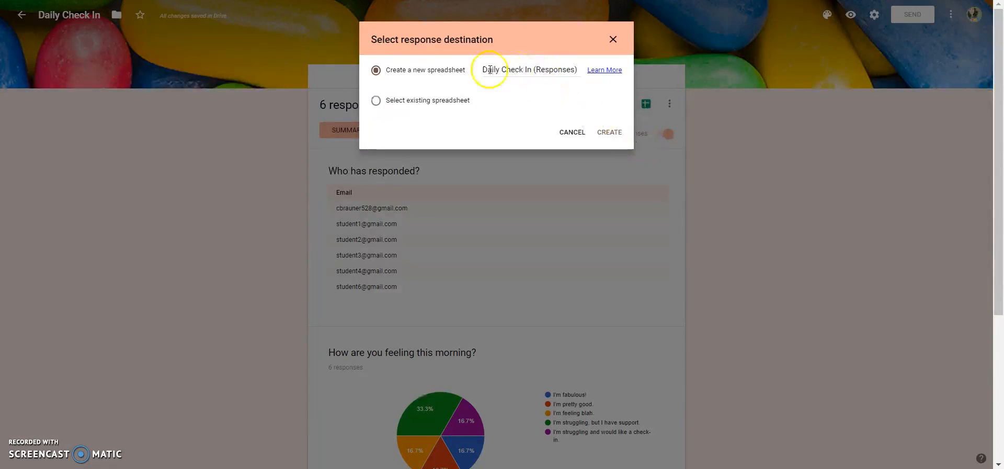
click(608, 132)
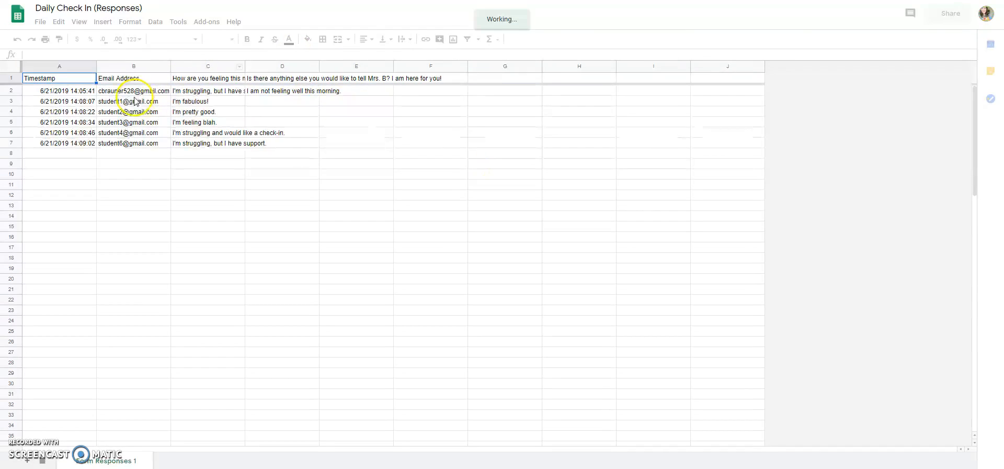
Step: Wrap the long question header text in cell D1
click(282, 80)
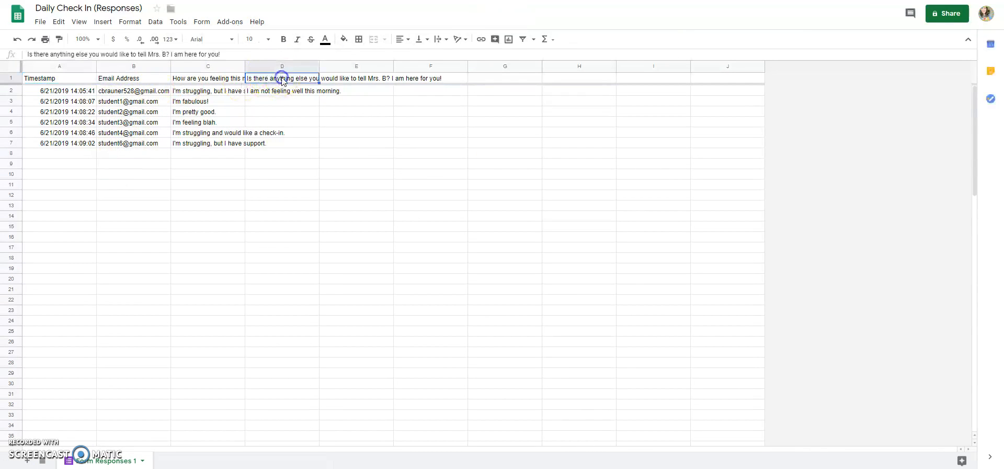
click(447, 39)
click(450, 56)
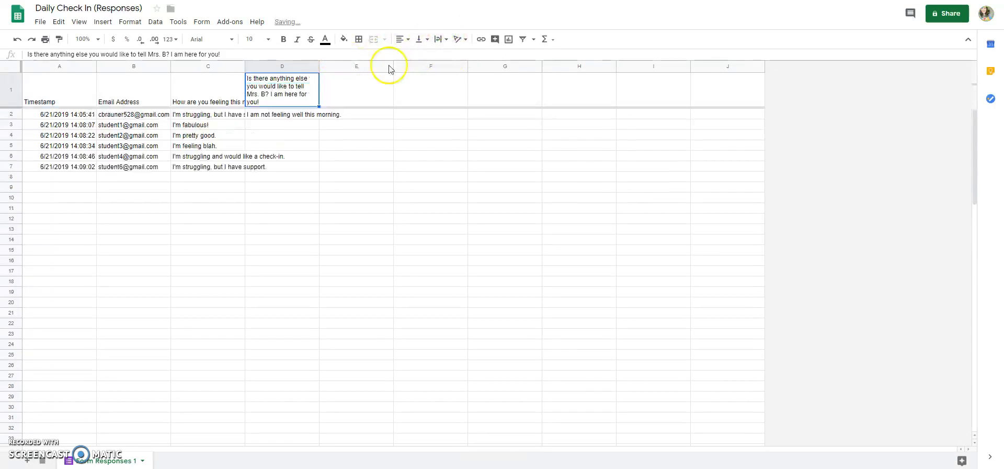
Step: Widen columns D, C and B so headers, answers and emails show fully, then select column C
click(319, 66)
drag(317, 66, 371, 66)
drag(244, 68, 302, 68)
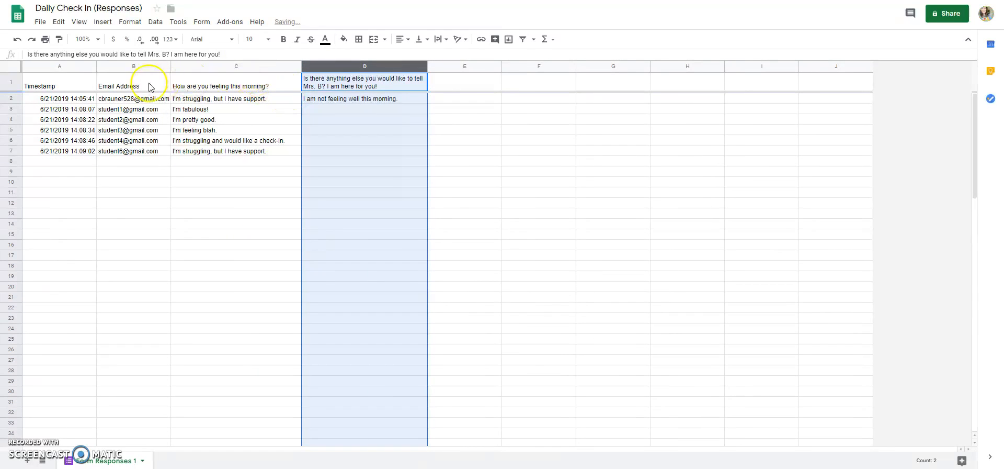
drag(170, 68, 218, 66)
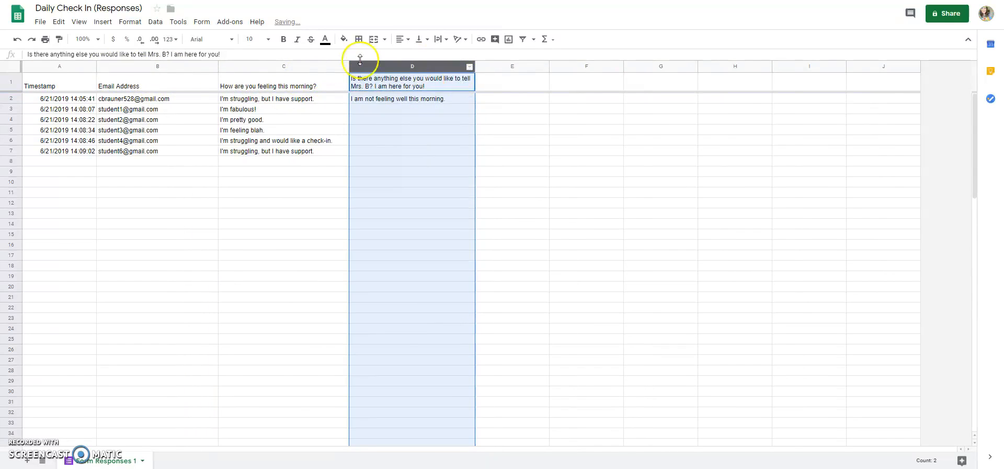
click(511, 107)
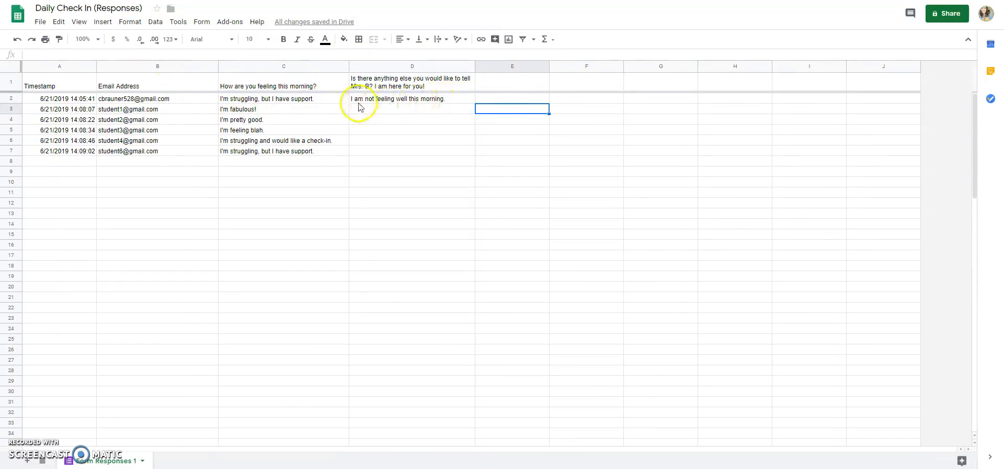
click(250, 100)
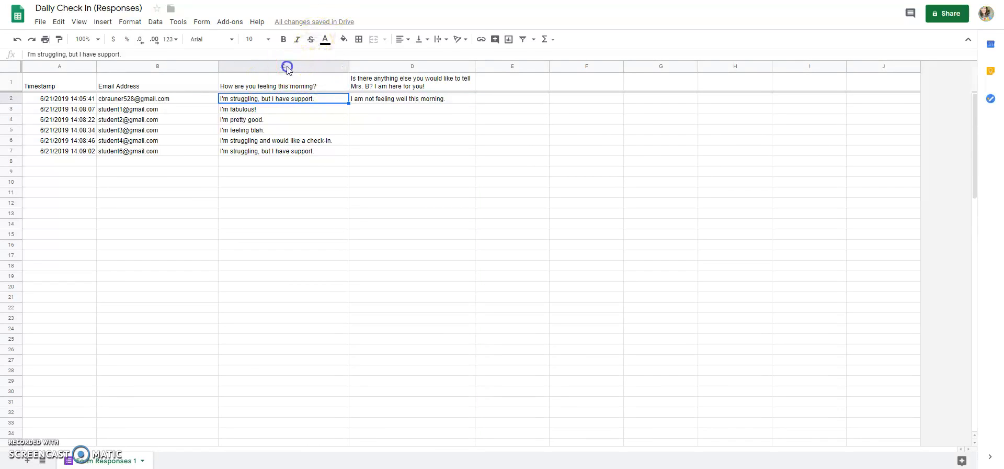
click(286, 67)
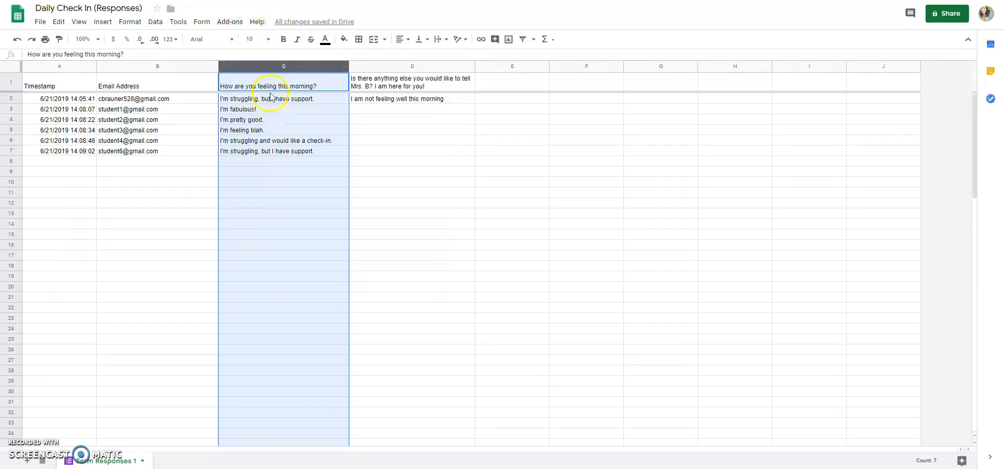
Step: Start a conditional formatting rule on column C using the condition Text is exactly
click(130, 23)
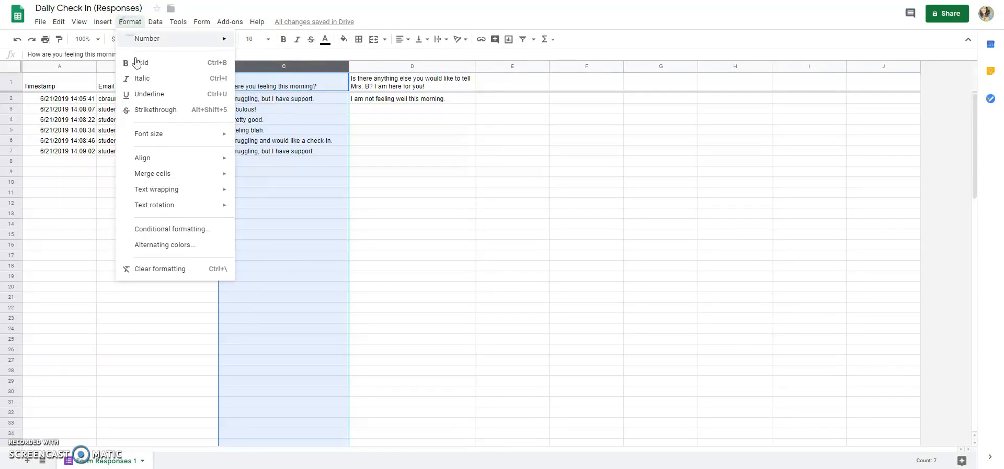
click(156, 228)
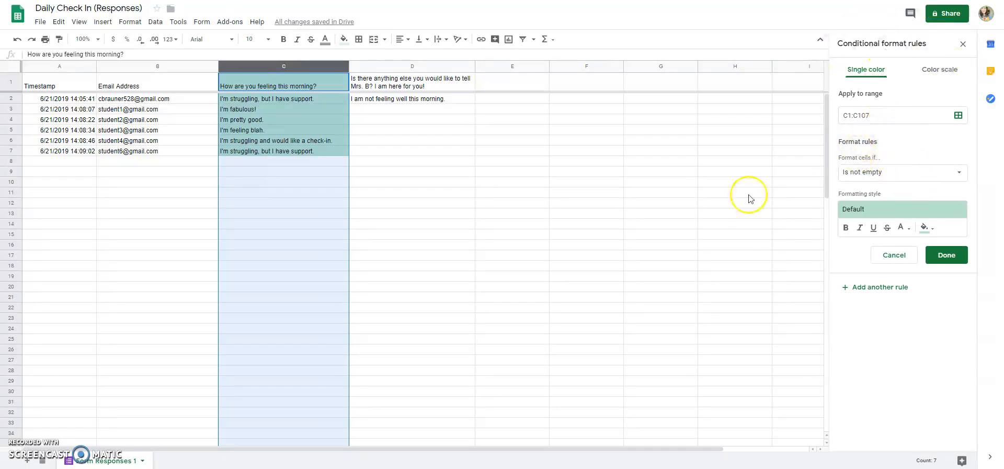
click(900, 178)
click(941, 132)
click(891, 173)
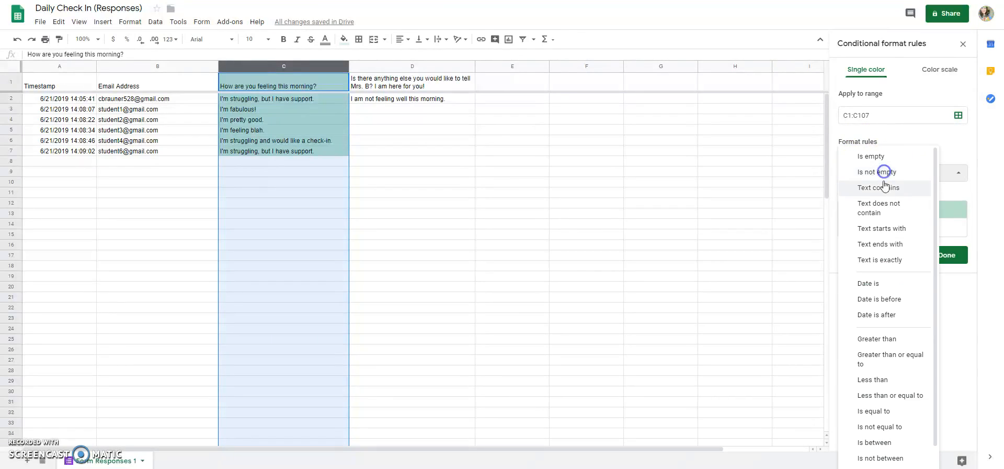
click(888, 260)
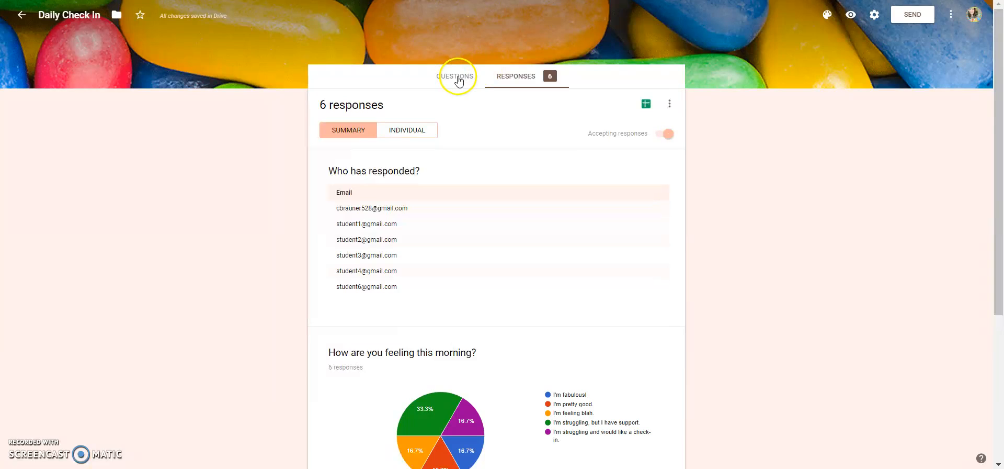
Step: Copy the 'I'm fabulous!' answer option text from the form's questions
click(458, 78)
click(385, 294)
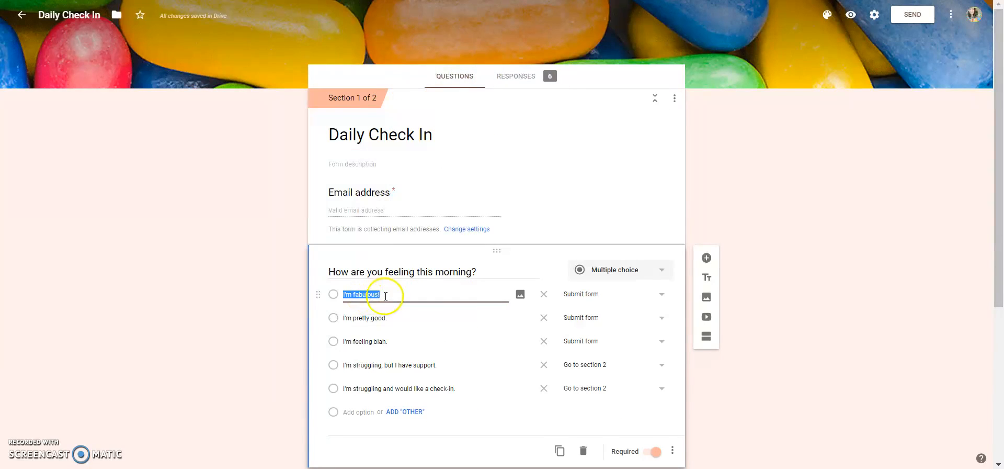
right_click(369, 294)
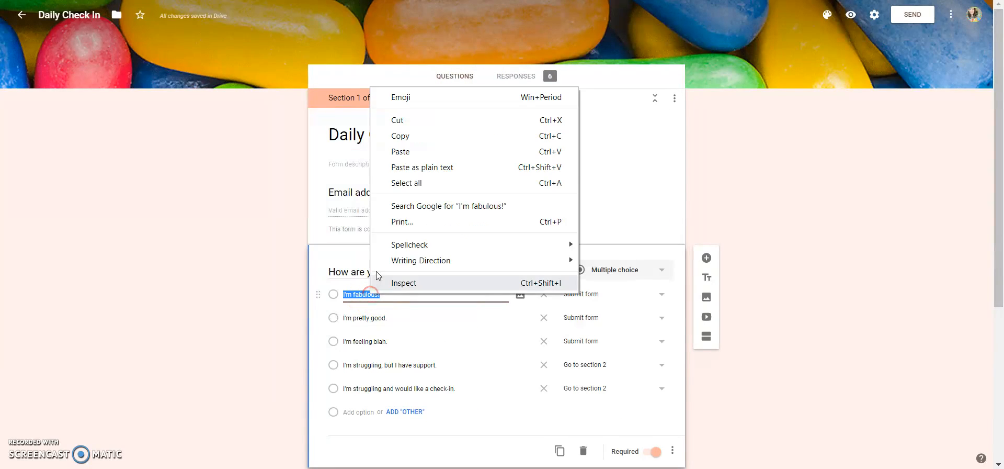
click(405, 136)
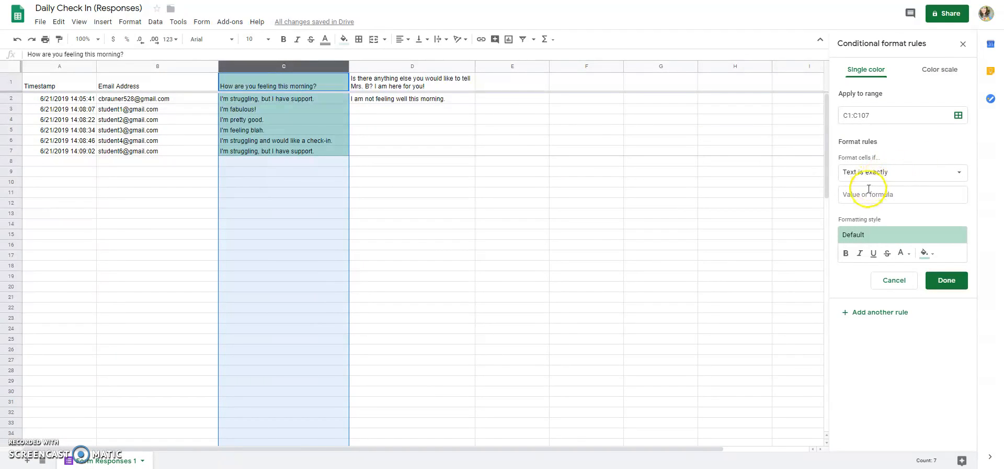
Step: Finish the rule so cells exactly 'I'm fabulous!' fill bright green
click(866, 194)
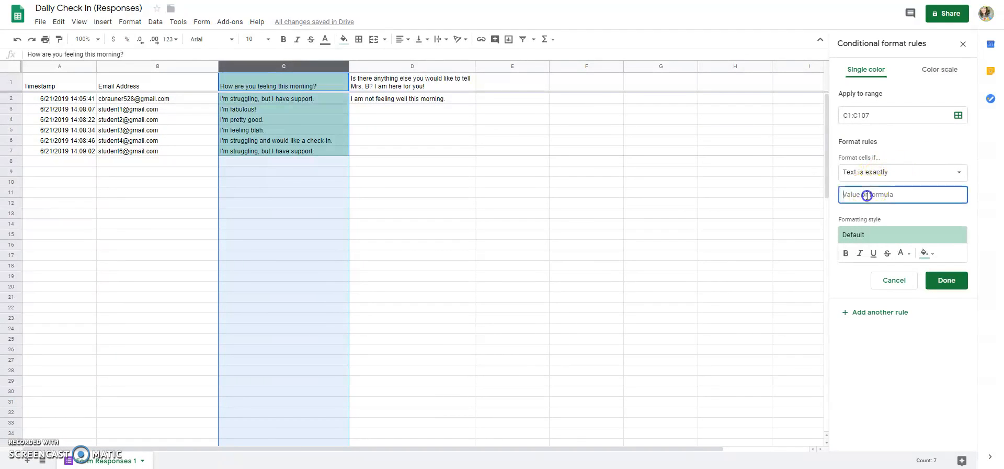
right_click(867, 195)
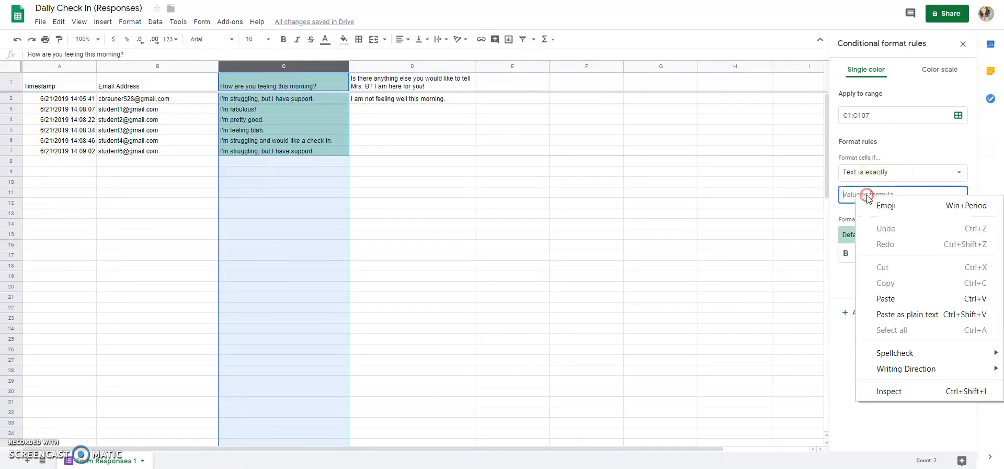
click(889, 299)
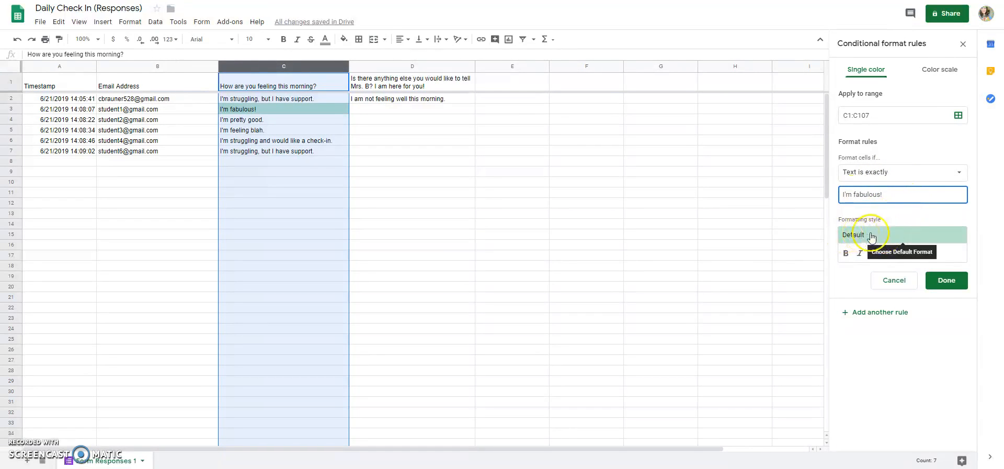
click(925, 254)
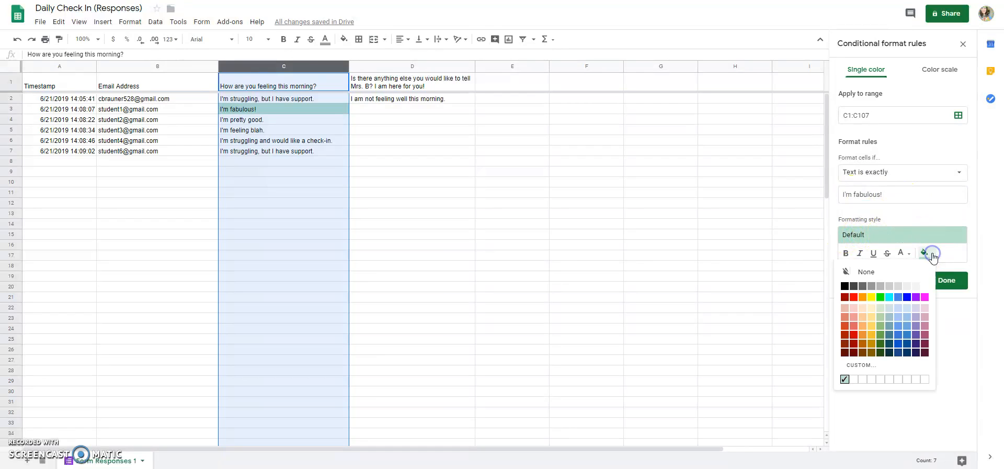
click(880, 297)
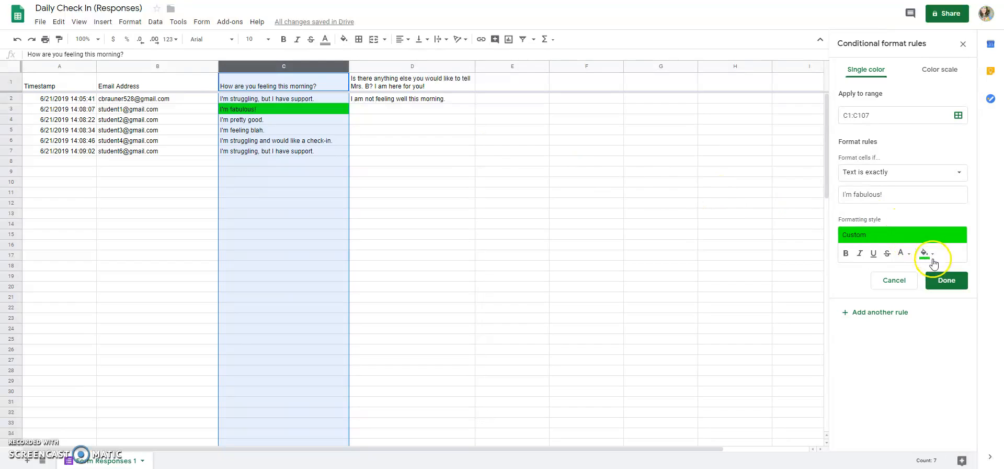
click(945, 280)
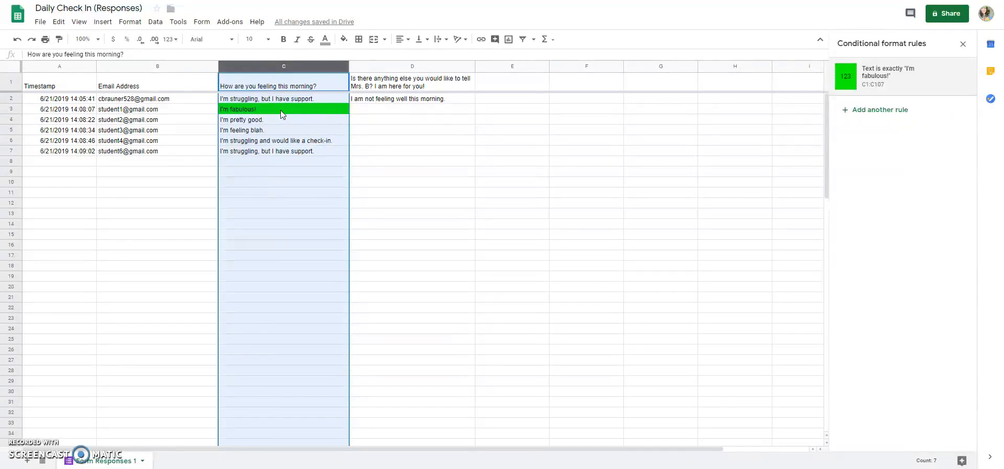
Step: Add another Text is exactly rule and copy 'I'm pretty good.' from the form
click(891, 114)
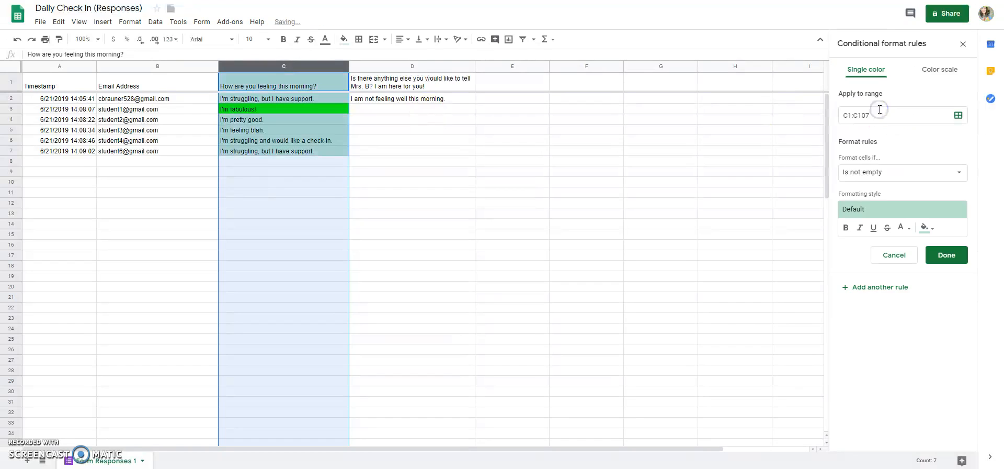
click(883, 172)
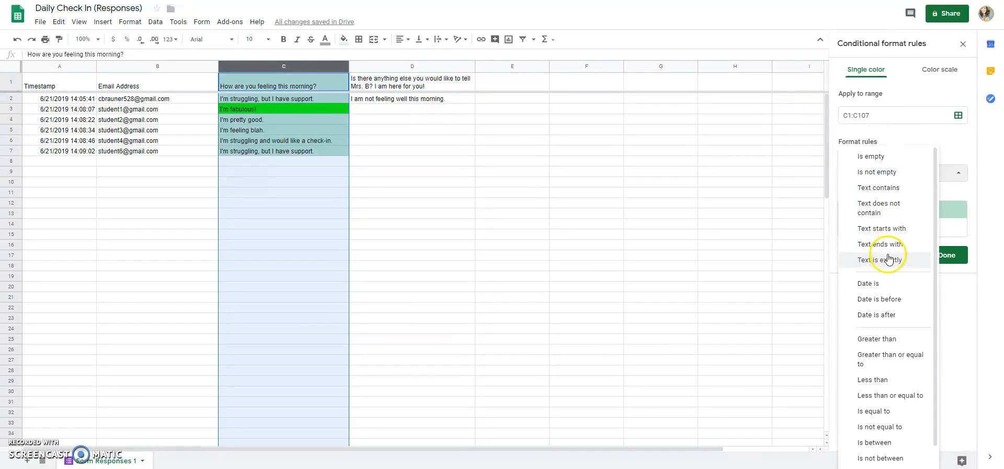
click(891, 258)
click(386, 0)
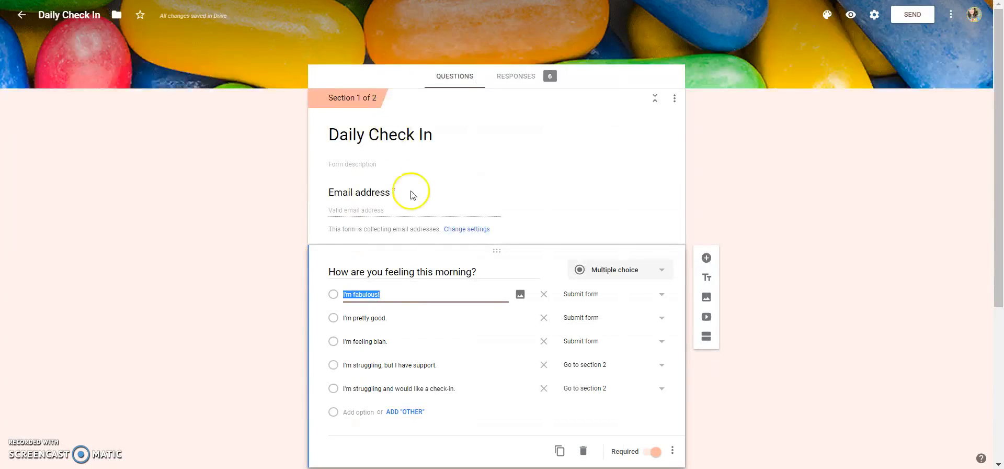
click(368, 316)
right_click(368, 317)
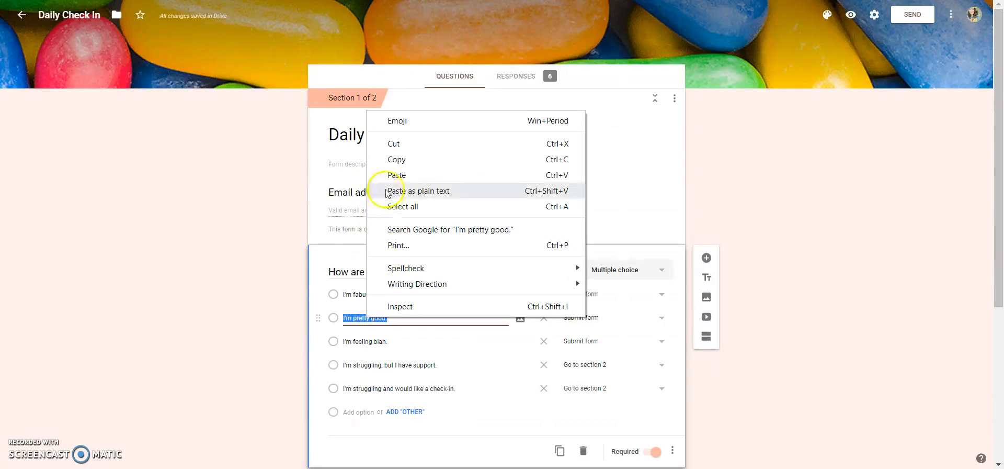
click(396, 159)
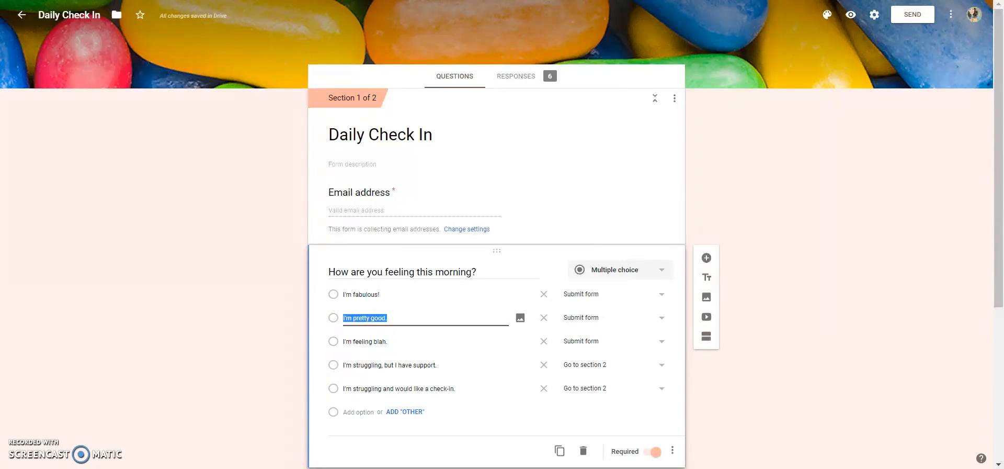
click(386, 0)
Step: Paste 'I'm pretty good.' as the match value and fill matching cells green
click(893, 196)
right_click(892, 196)
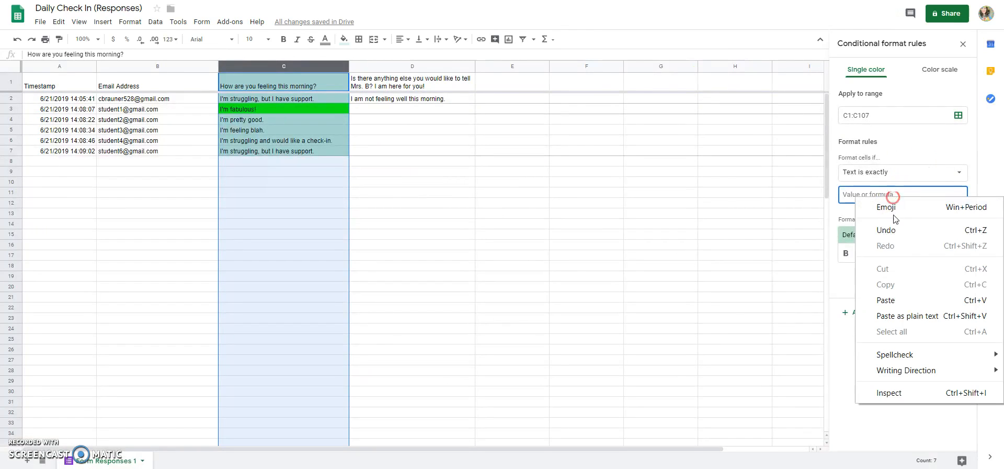
click(895, 299)
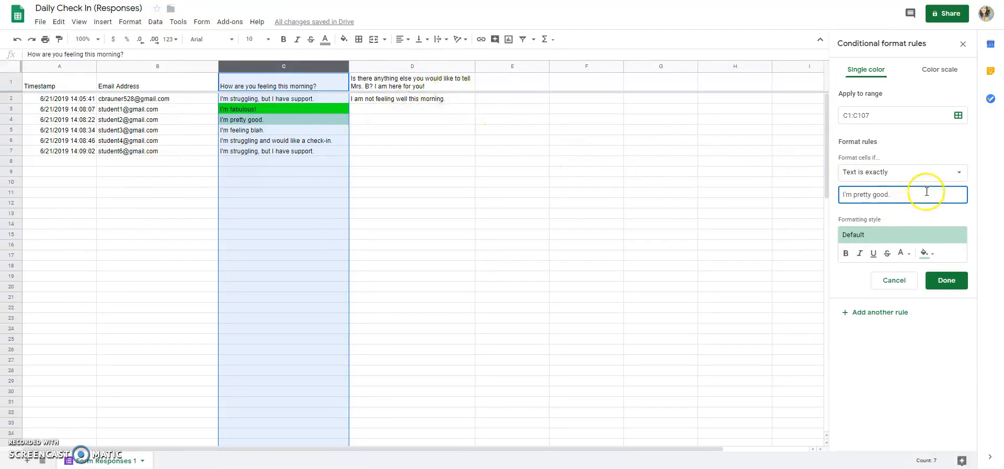
click(926, 254)
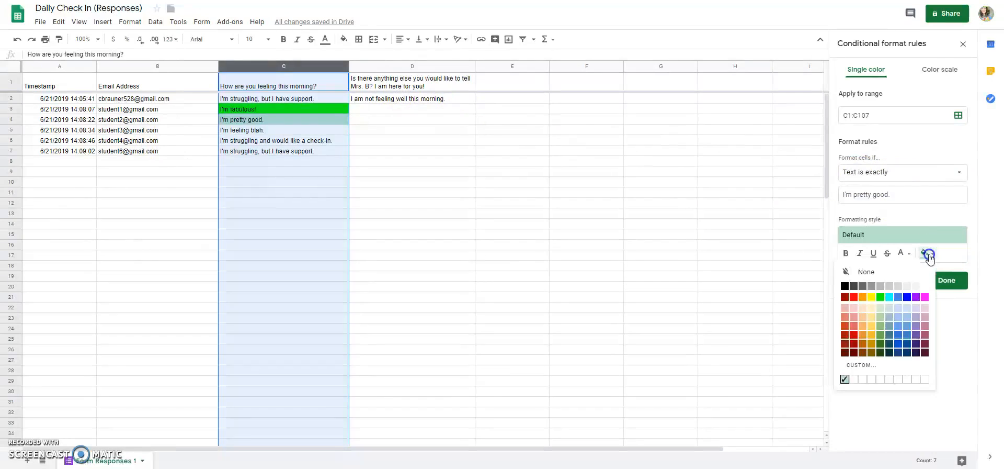
click(880, 297)
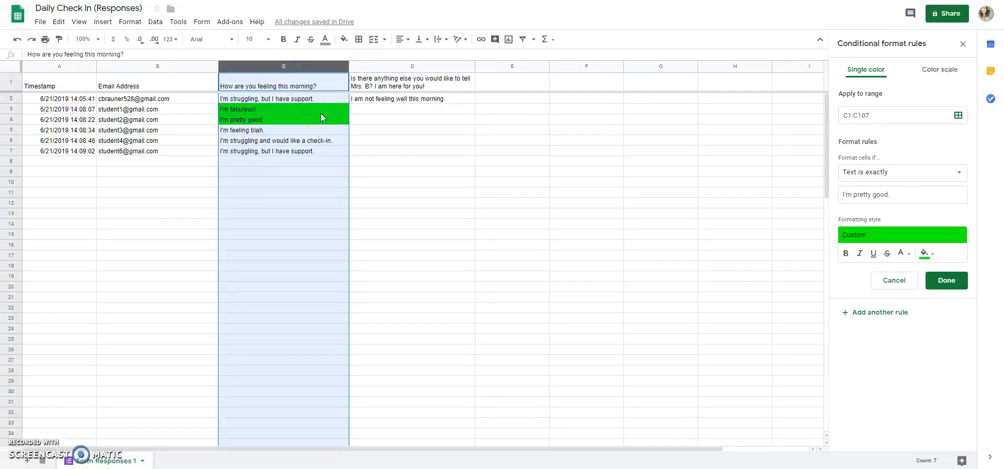
click(948, 280)
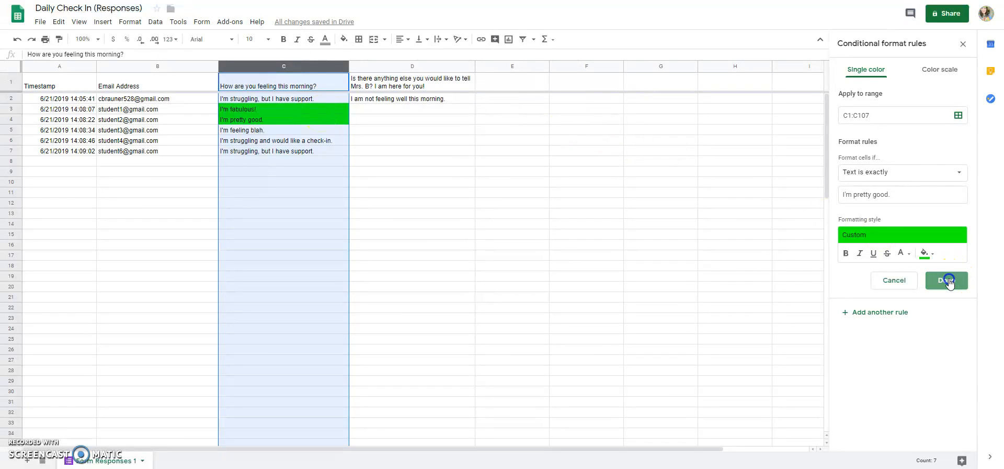
Step: Add another rule and copy 'I'm feeling blah.' from the form
click(901, 151)
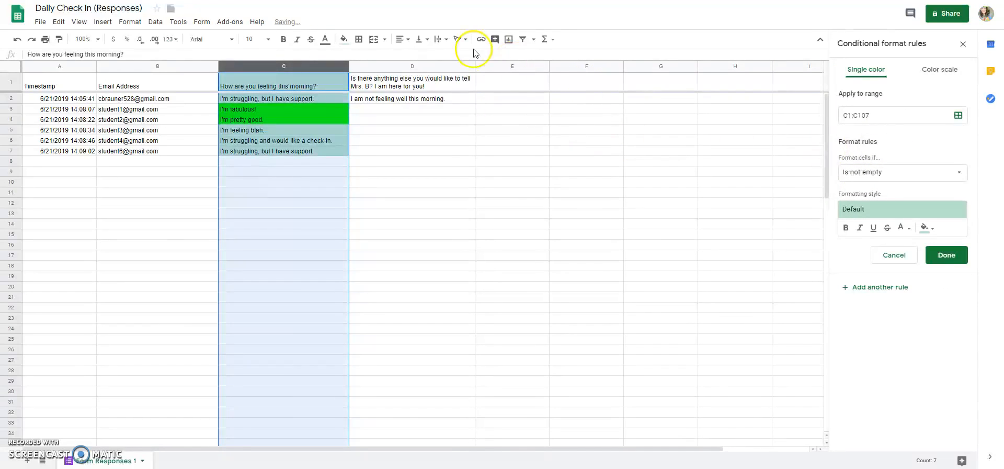
click(382, 0)
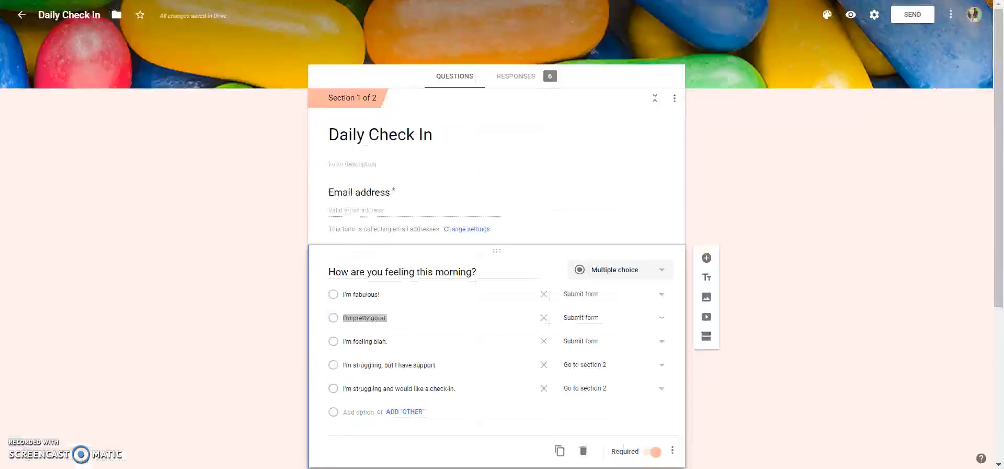
click(366, 344)
right_click(367, 343)
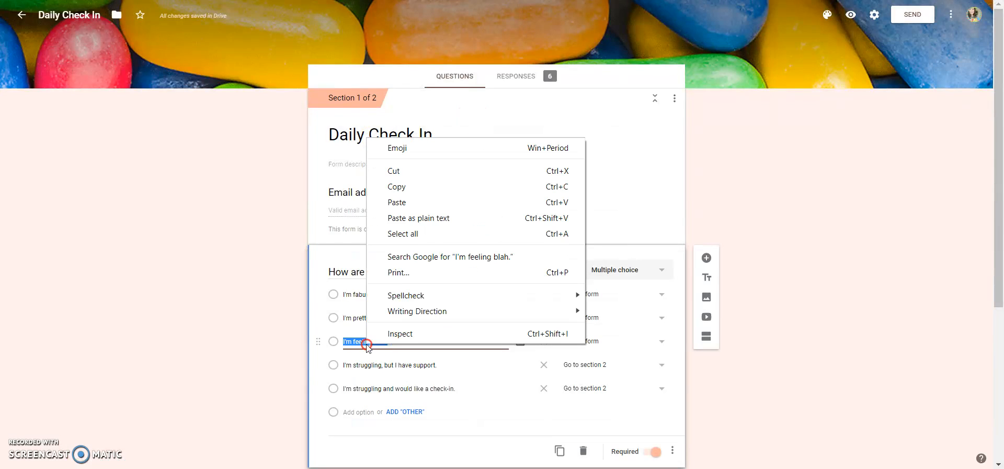
click(405, 186)
click(397, 0)
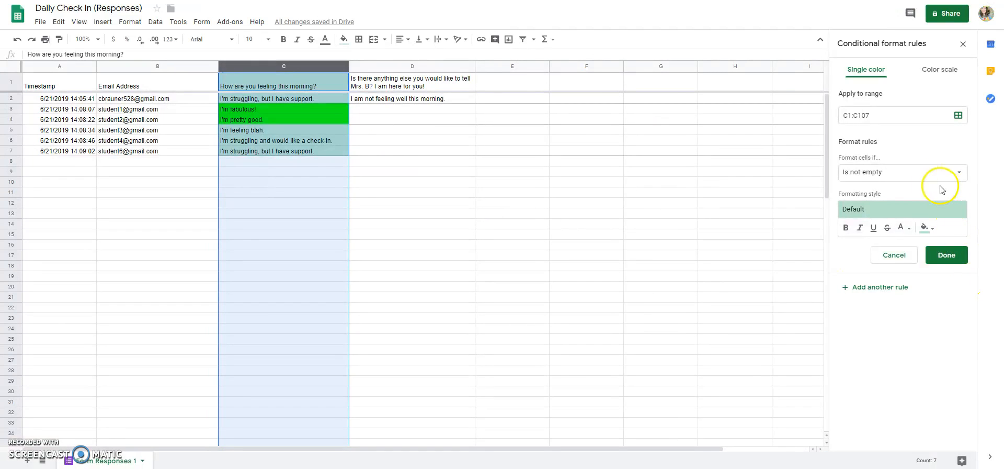
Step: Make the rule fill cells exactly 'I'm feeling blah.' yellow
click(879, 179)
click(883, 267)
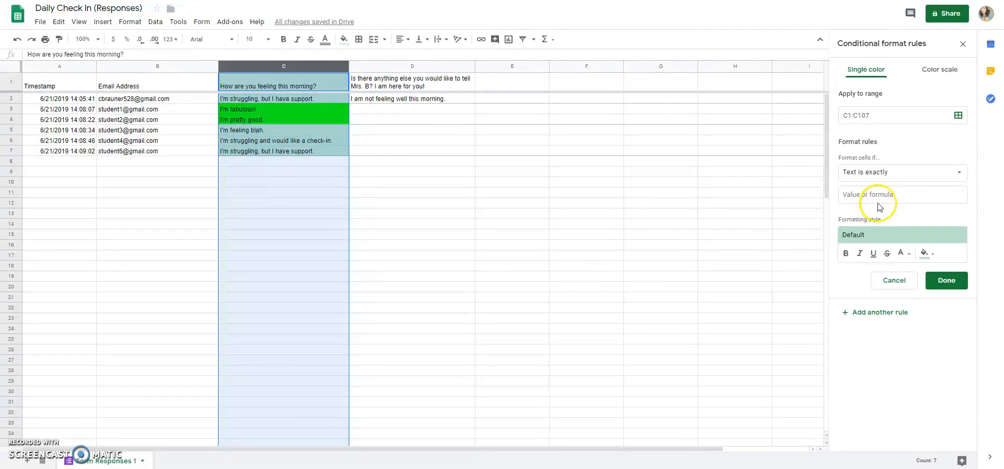
right_click(879, 194)
click(895, 297)
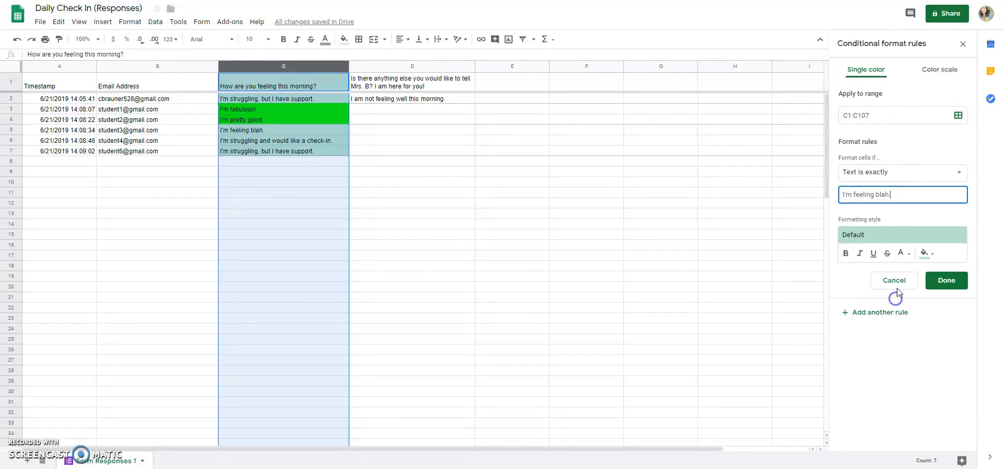
click(928, 259)
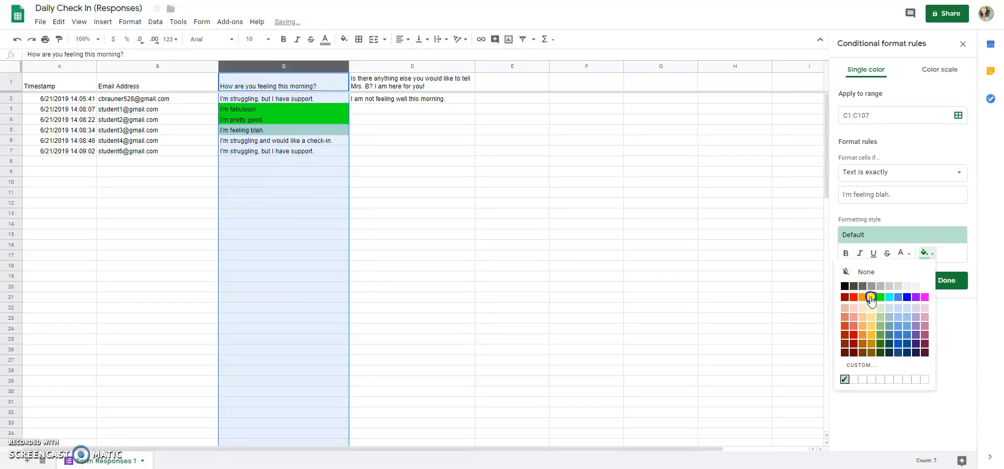
click(870, 297)
click(947, 280)
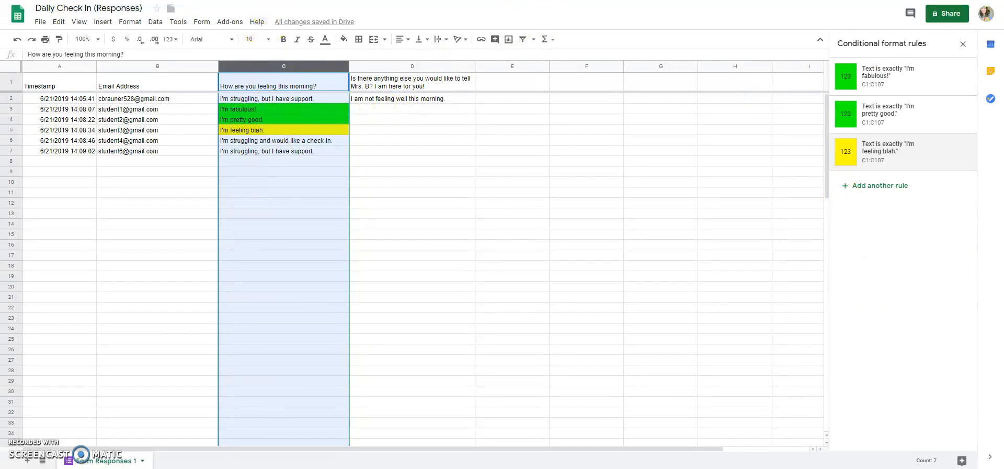
Step: Copy the answer 'I'm struggling, but I have support.' from the form
key(ctrl+Tab)
click(385, 363)
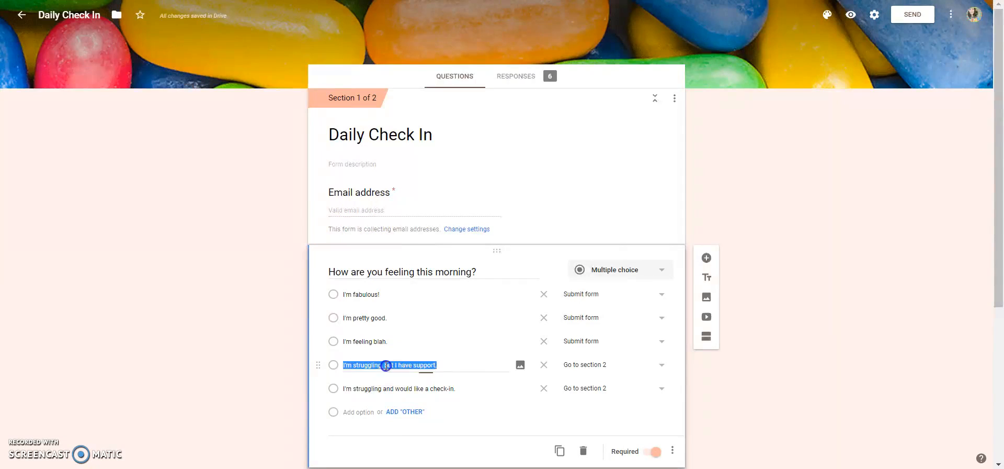
right_click(387, 365)
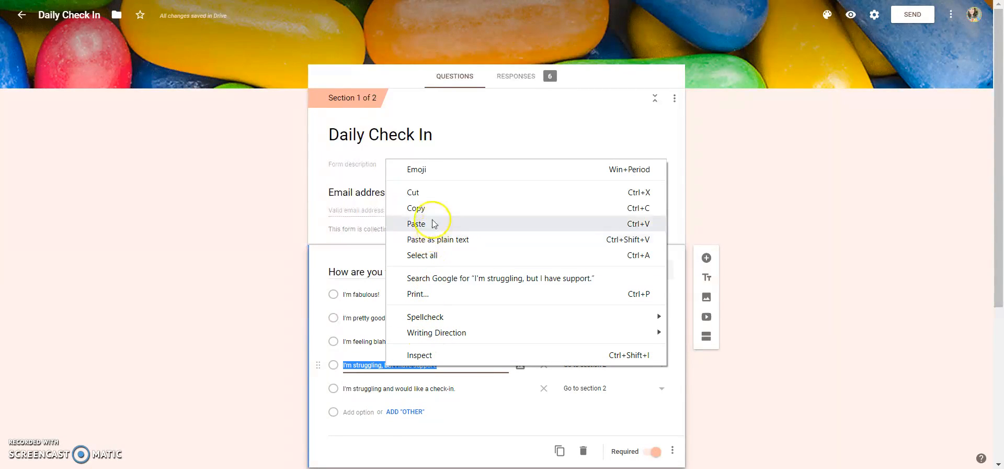
click(410, 209)
Step: Add a rule filling cells exactly 'I'm struggling, but I have support.' orange
key(ctrl+Tab)
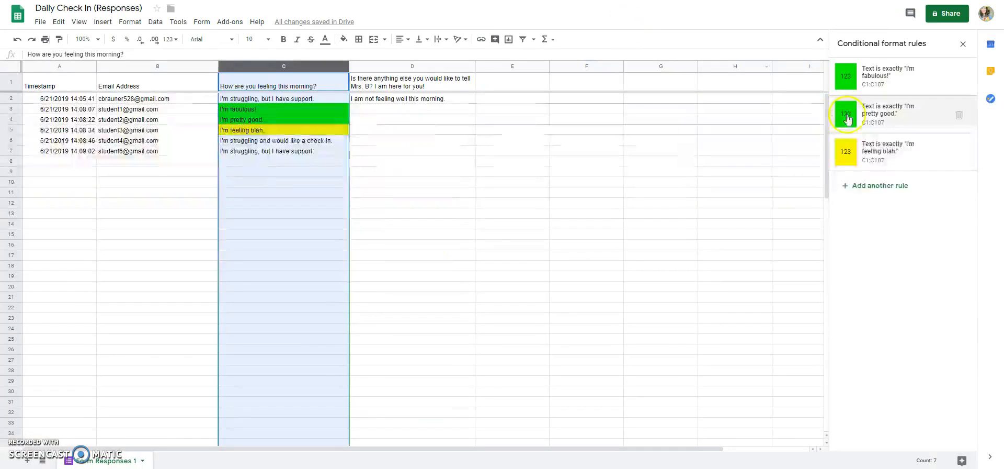
click(888, 186)
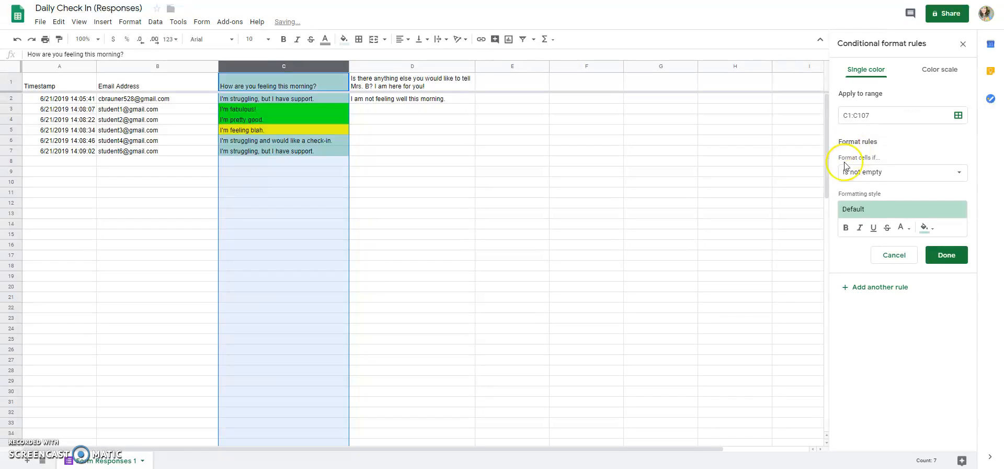
click(888, 172)
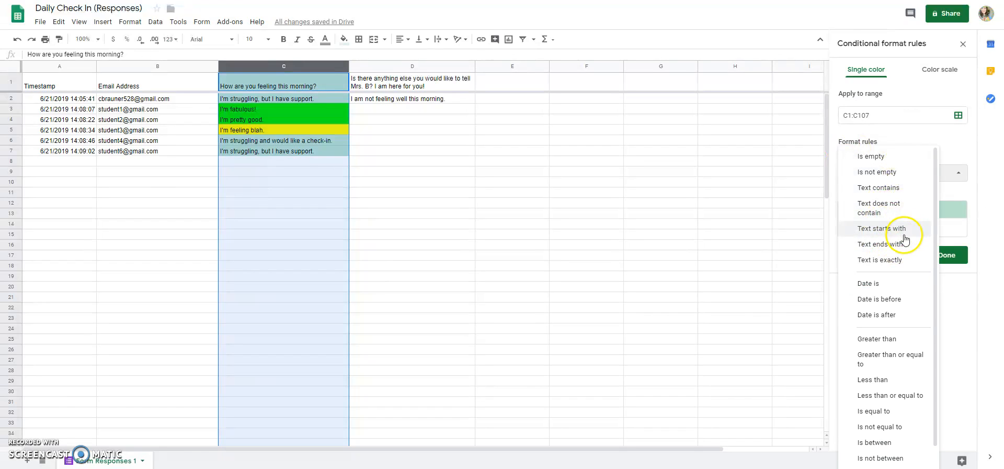
click(889, 259)
click(895, 195)
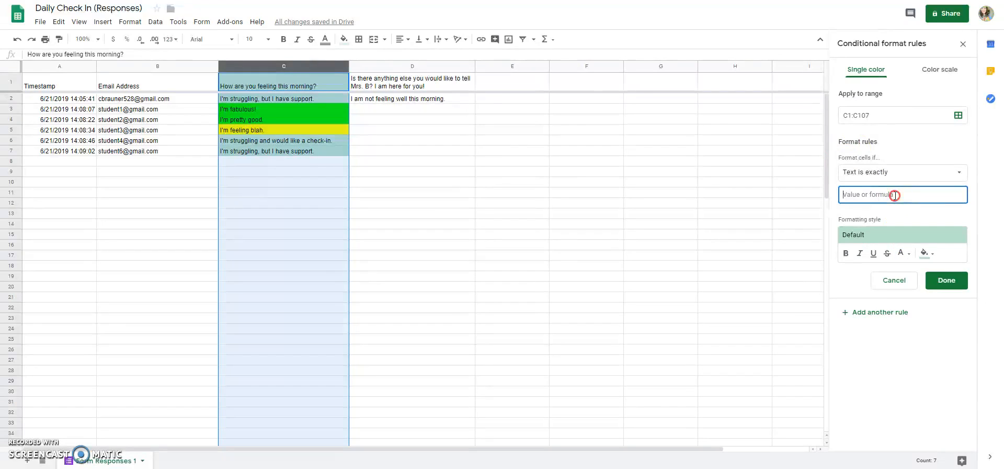
right_click(895, 195)
click(892, 296)
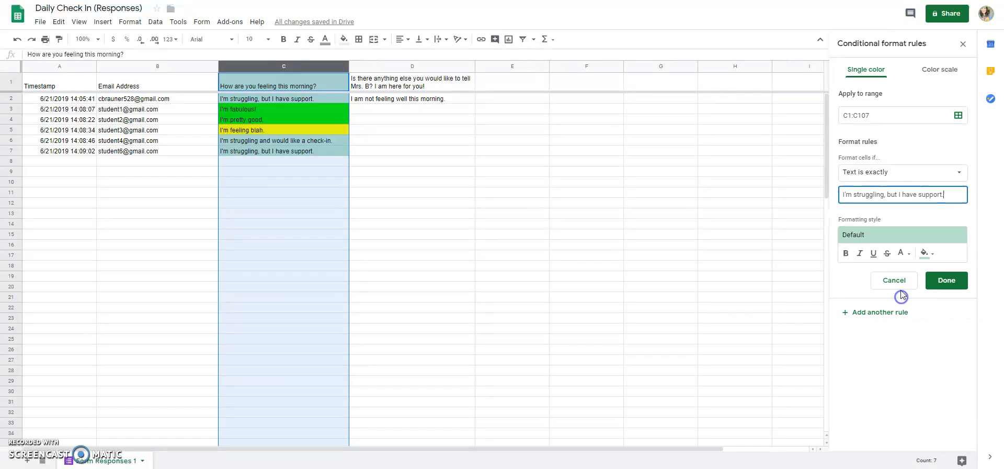
click(926, 255)
click(863, 297)
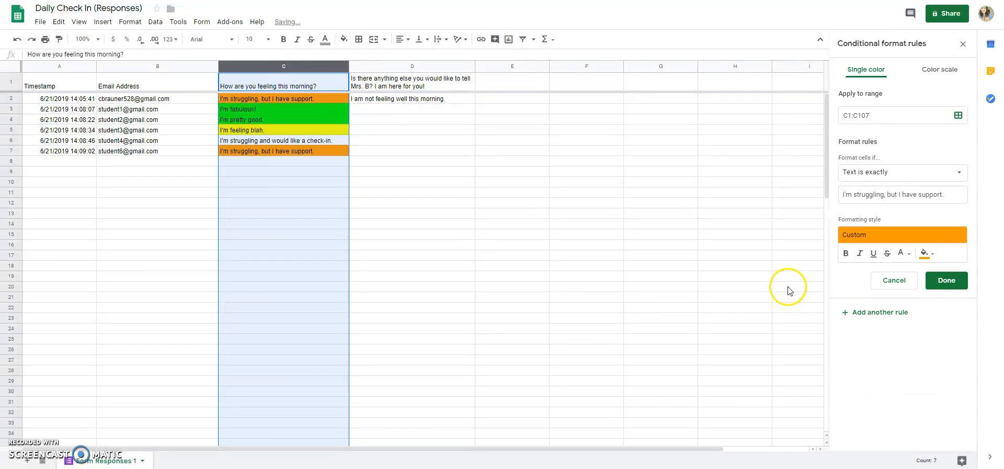
click(945, 280)
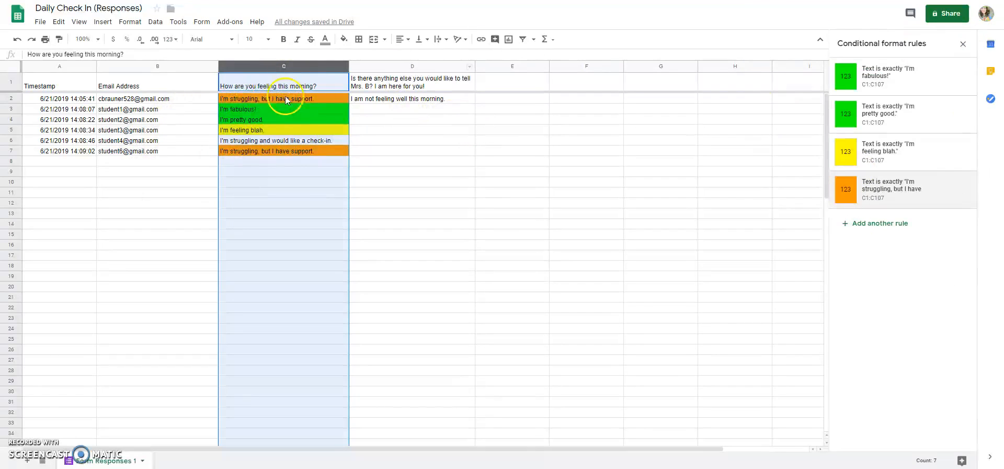
Step: Start a fifth rule and copy 'I'm struggling and would like a check-in.' from the form
click(863, 225)
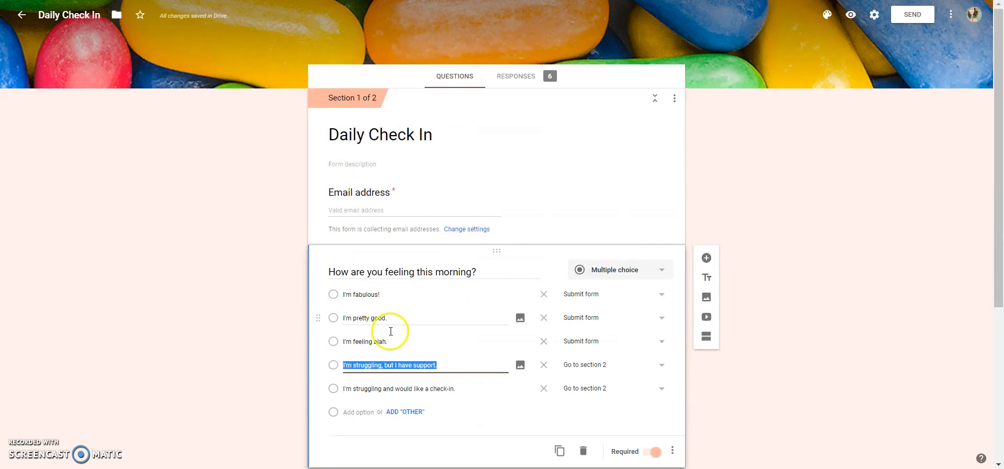
right_click(380, 389)
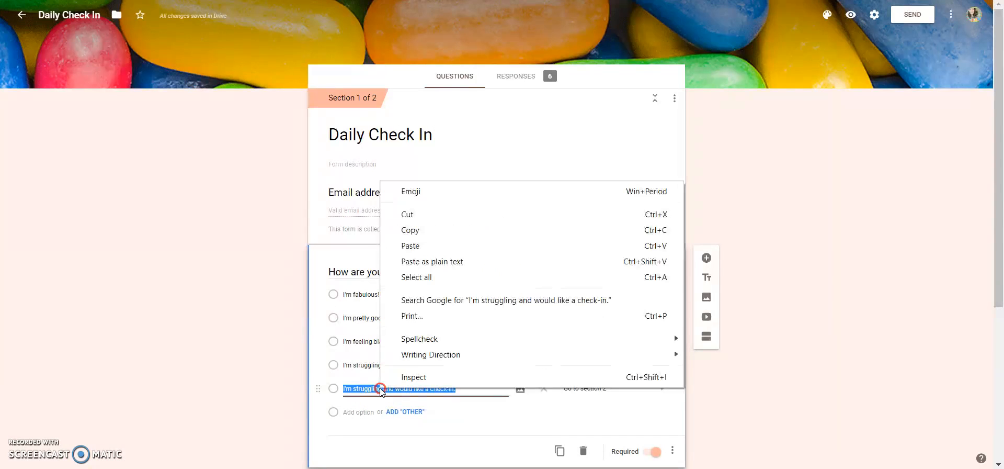
click(427, 230)
key(ctrl+Tab)
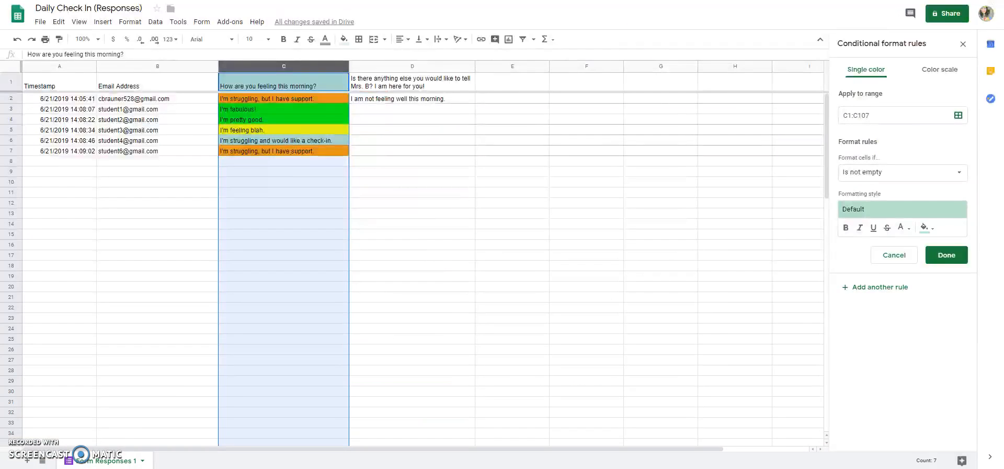
Step: Set the fifth rule to fill cells exactly 'I'm struggling and would like a check-in.' red
click(885, 173)
click(889, 259)
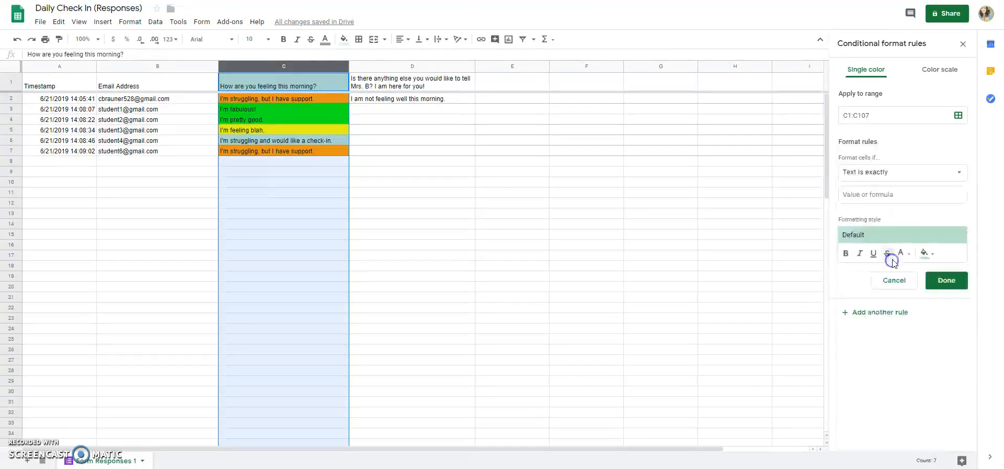
click(895, 193)
right_click(895, 194)
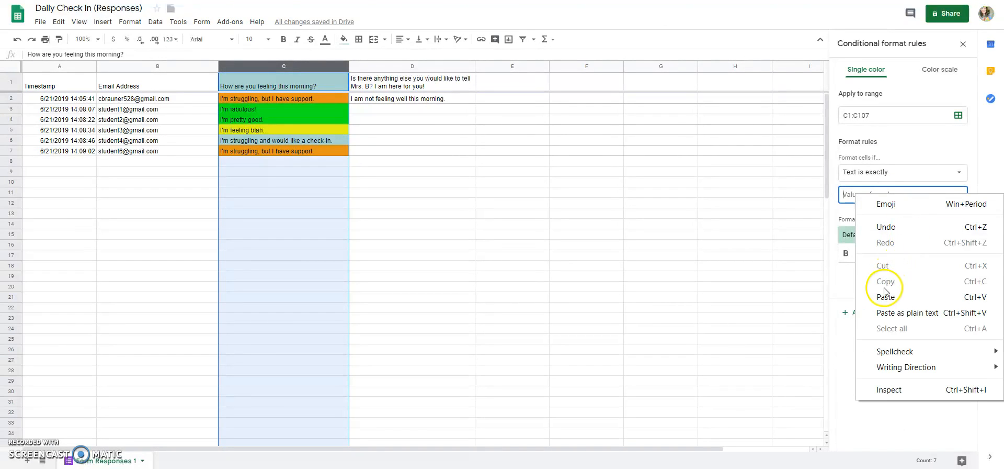
click(847, 337)
click(925, 252)
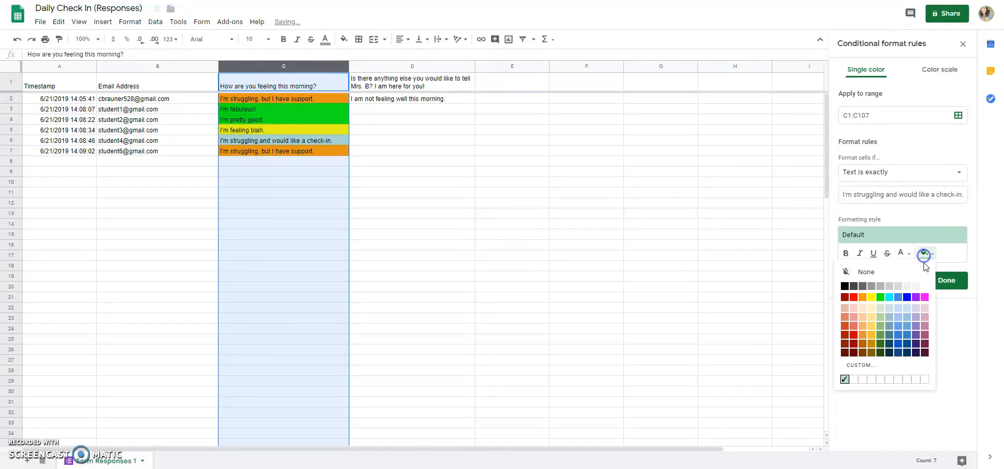
click(854, 298)
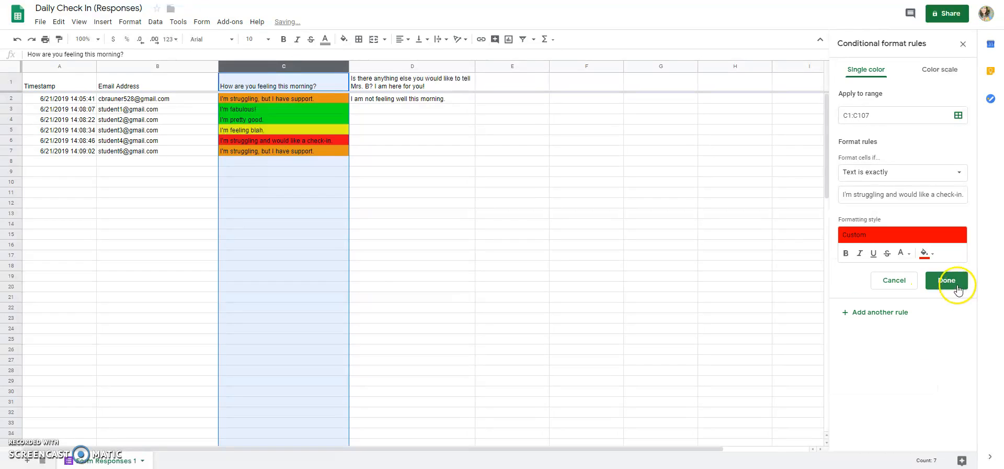
click(947, 280)
click(799, 223)
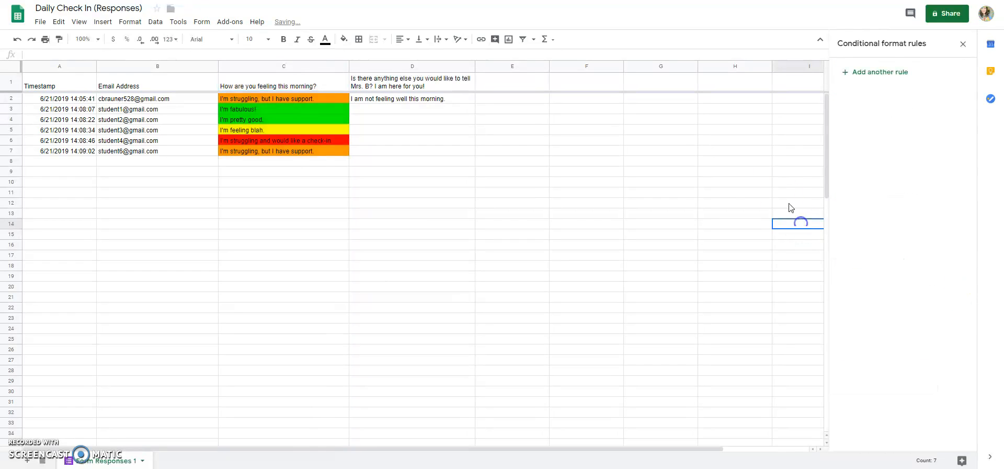
Step: Enter 'Teacher Check In' as the heading in cell E1
click(370, 99)
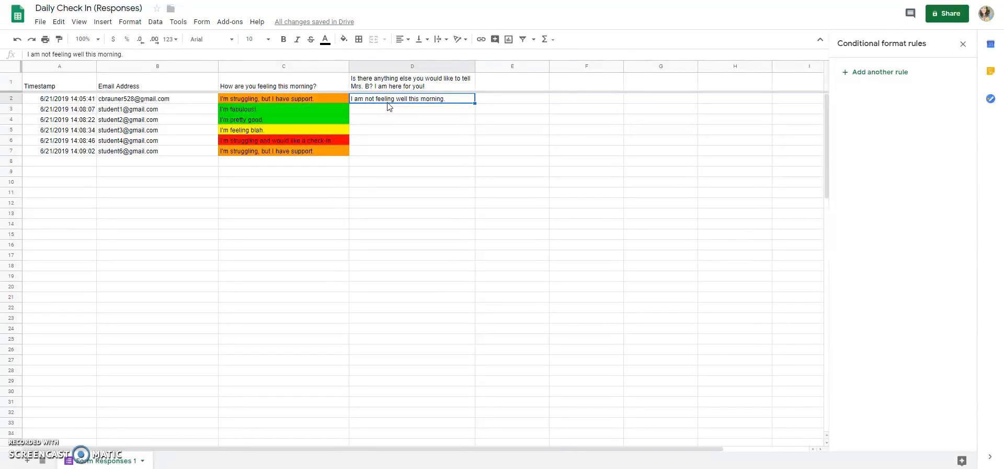
click(513, 83)
text(Teacher)
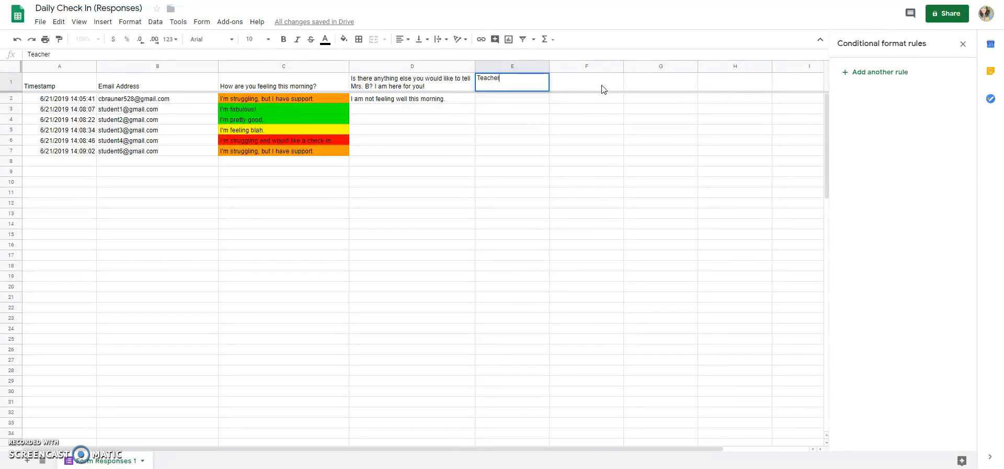
text( Check In)
click(596, 99)
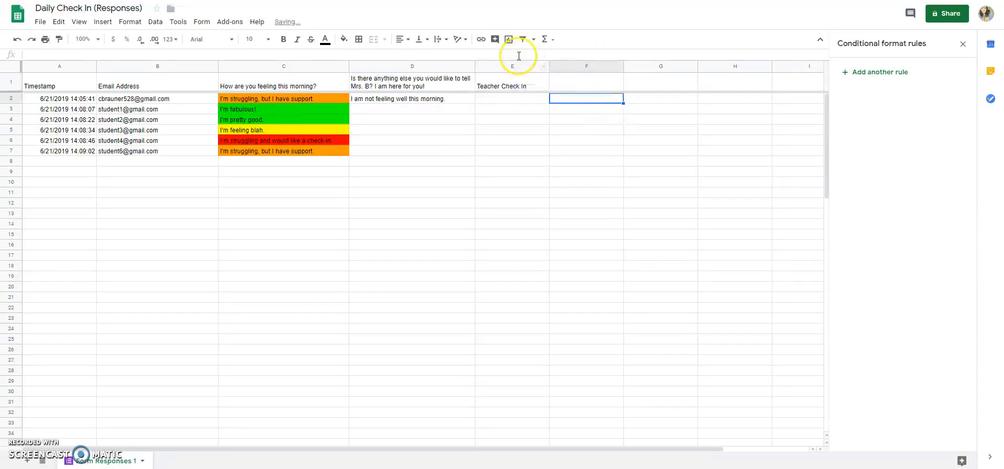
click(496, 100)
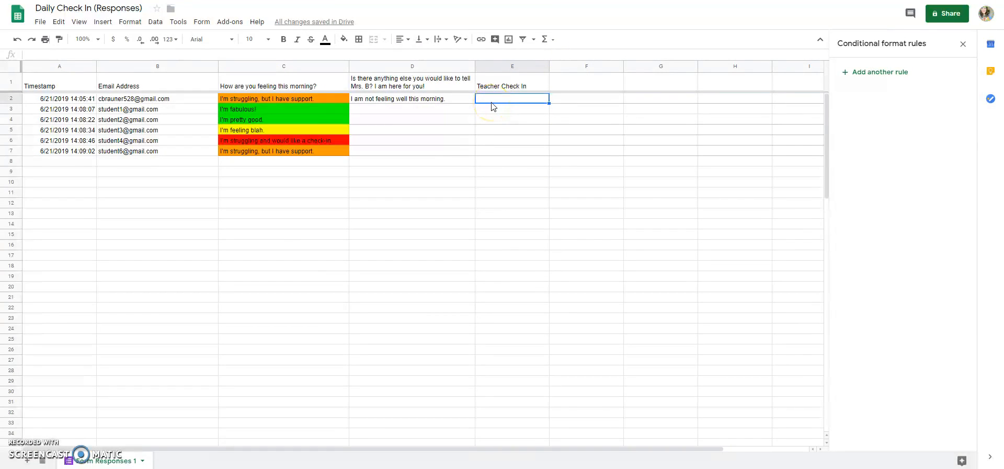
Step: Enter 'x' in E2 to mark the first response as checked in under Teacher Check In
text(x)
key(Return)
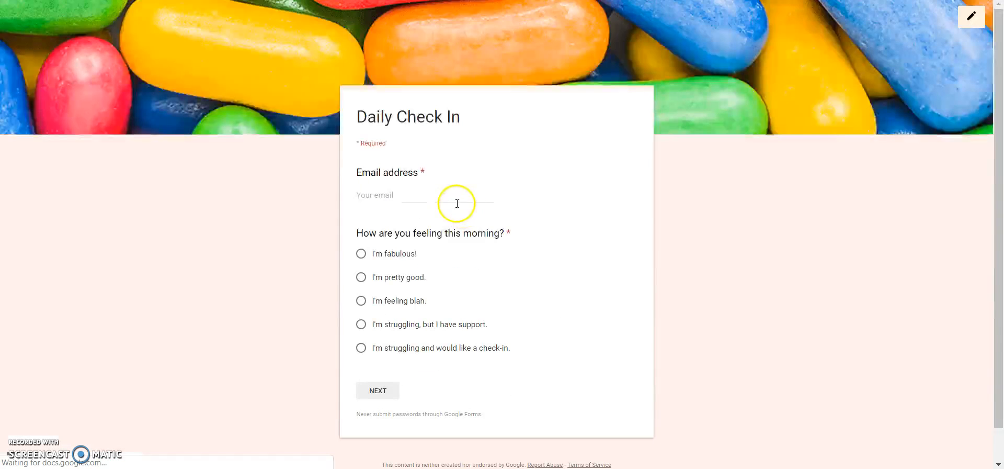
Step: Fill the Email address field with the test student's e-mail address
click(428, 196)
key(ctrl+v)
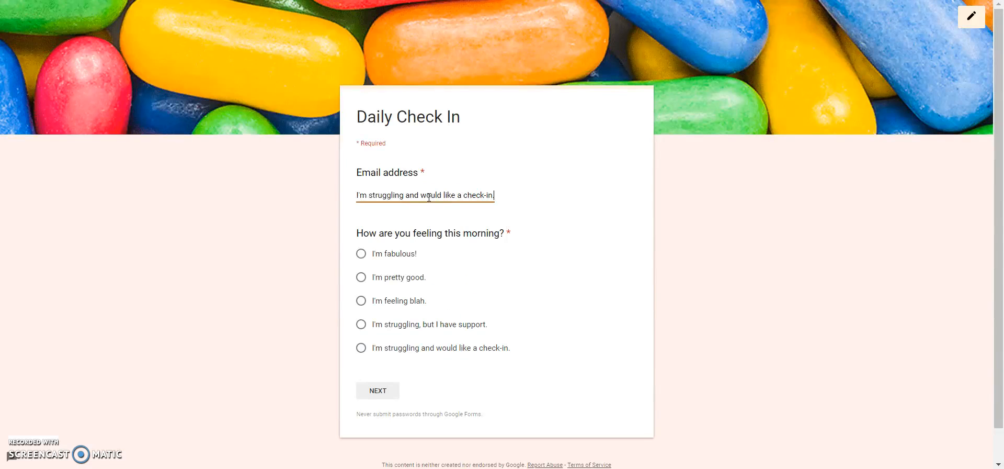
click(464, 201)
triple_click(468, 198)
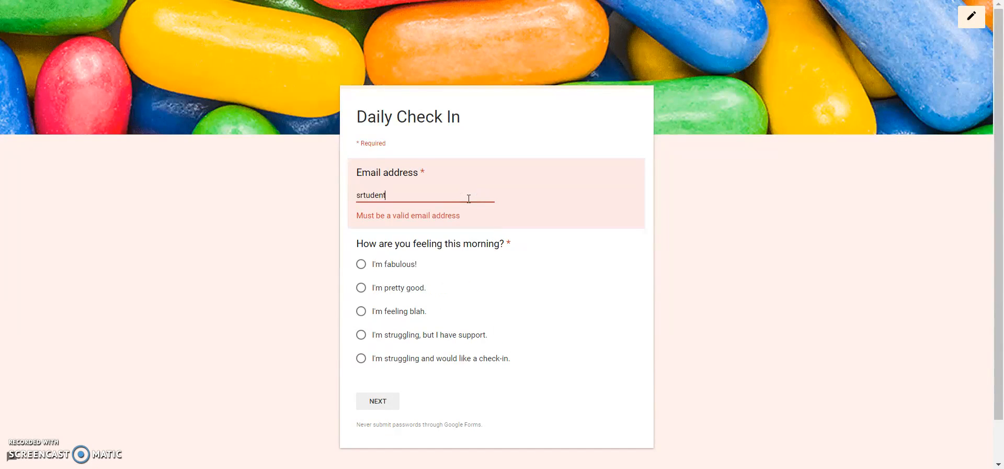
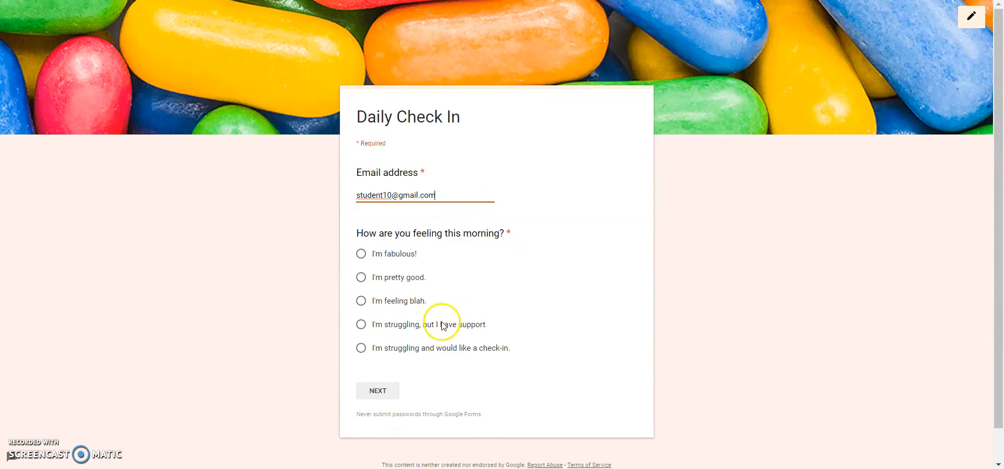
Step: Answer 'I'm pretty good.' to the feelings question and submit the response
click(398, 276)
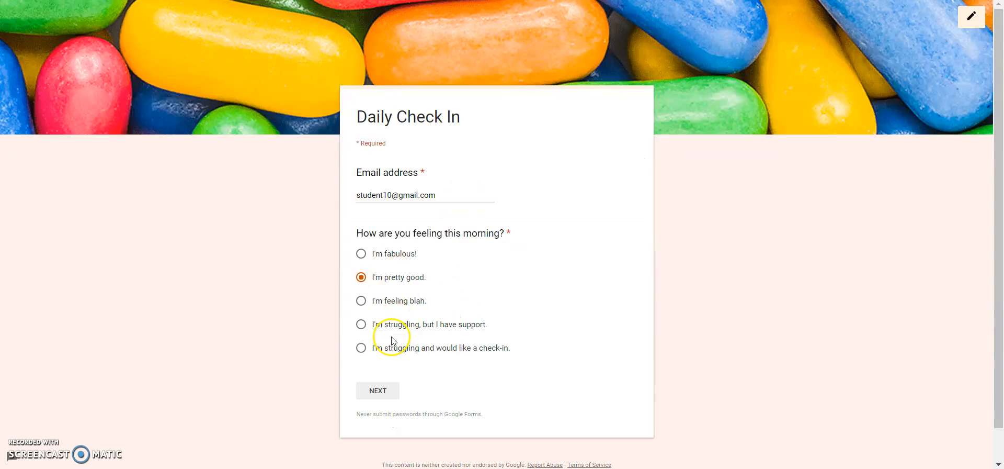
click(384, 391)
click(434, 178)
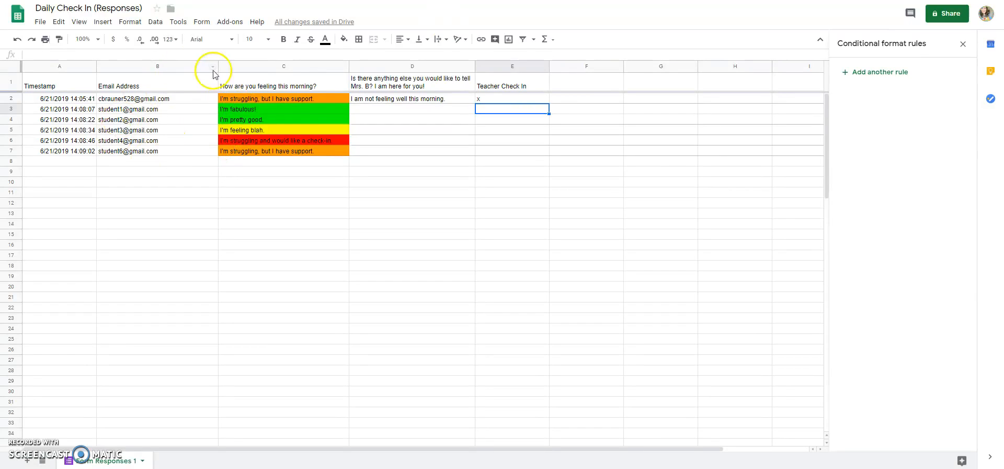
Step: Reload the responses sheet so the new green 'I'm pretty good.' answer appears in row 8
key(F5)
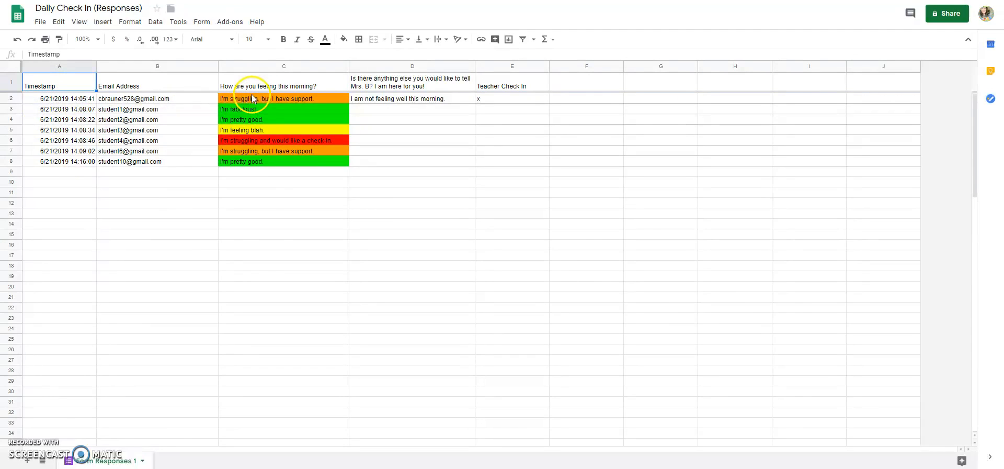
click(74, 70)
click(91, 66)
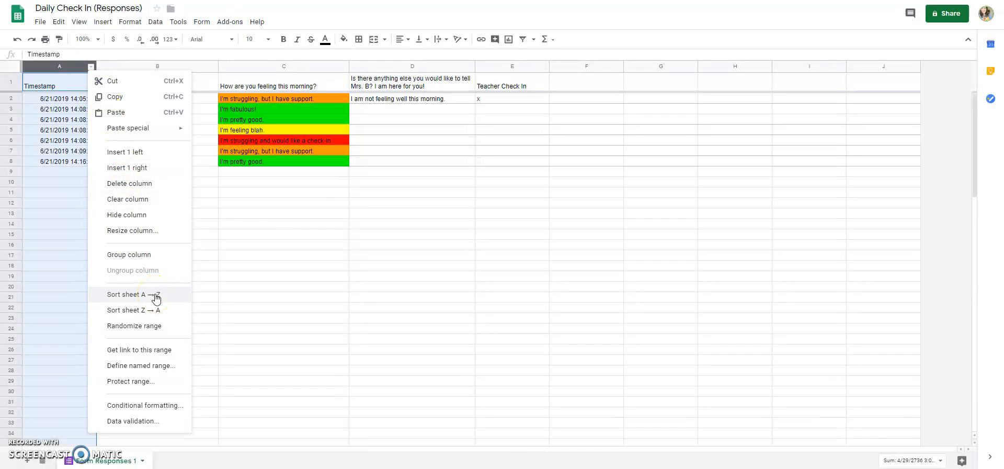
click(440, 183)
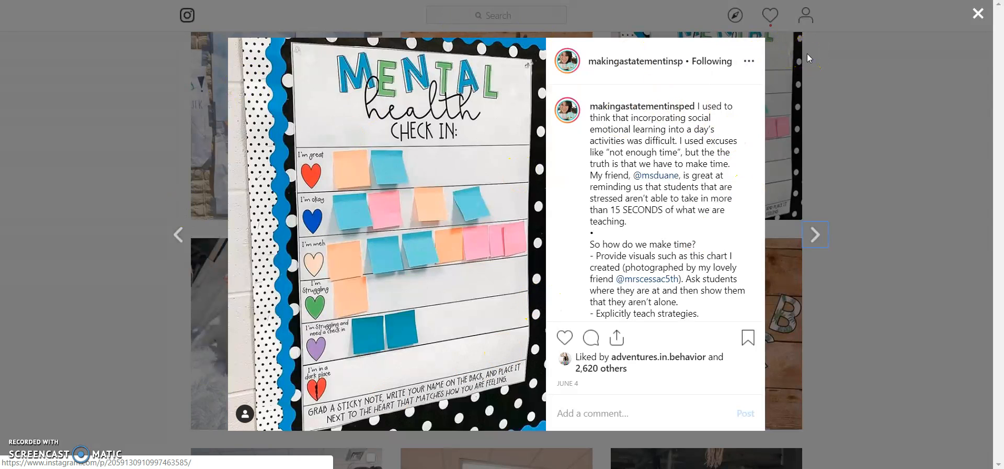
Step: Advance from the Mental Health Check In chart post to the next Instagram post
click(382, 113)
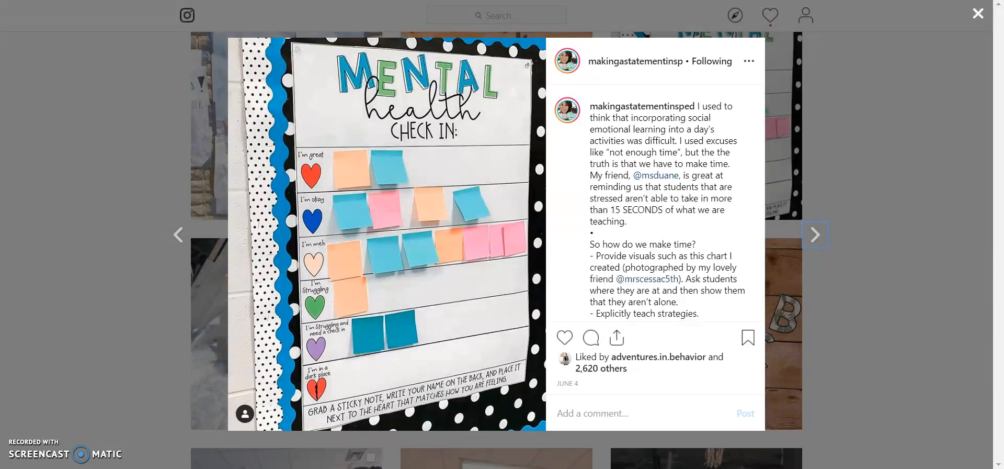
key(Right)
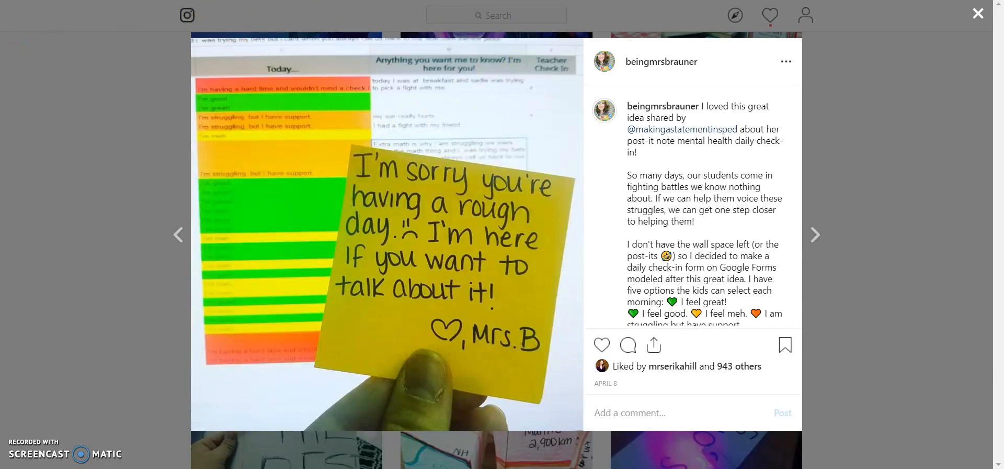